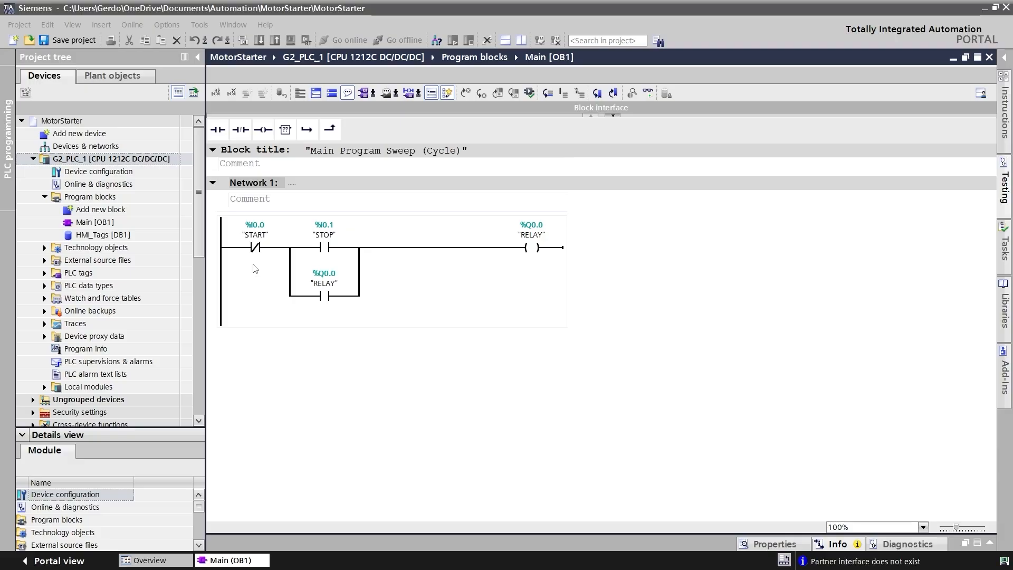
# - Add a 7'' TP700 Comfort HMI panel, article 6AV2 124-0GC01-0AX0, to the project without configuring it through the device wizard
pyautogui.doubleClick(102, 135)
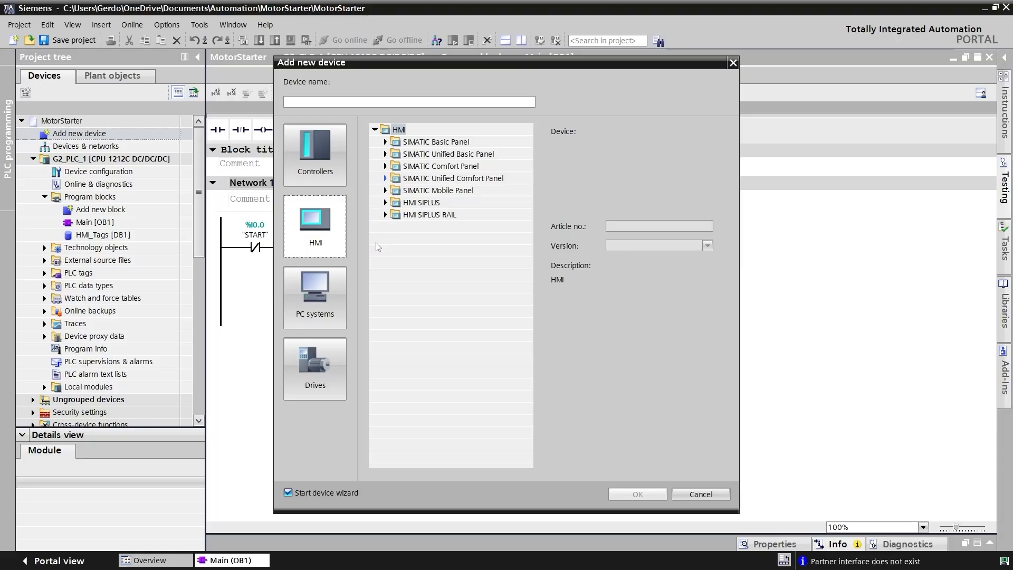
pyautogui.click(385, 166)
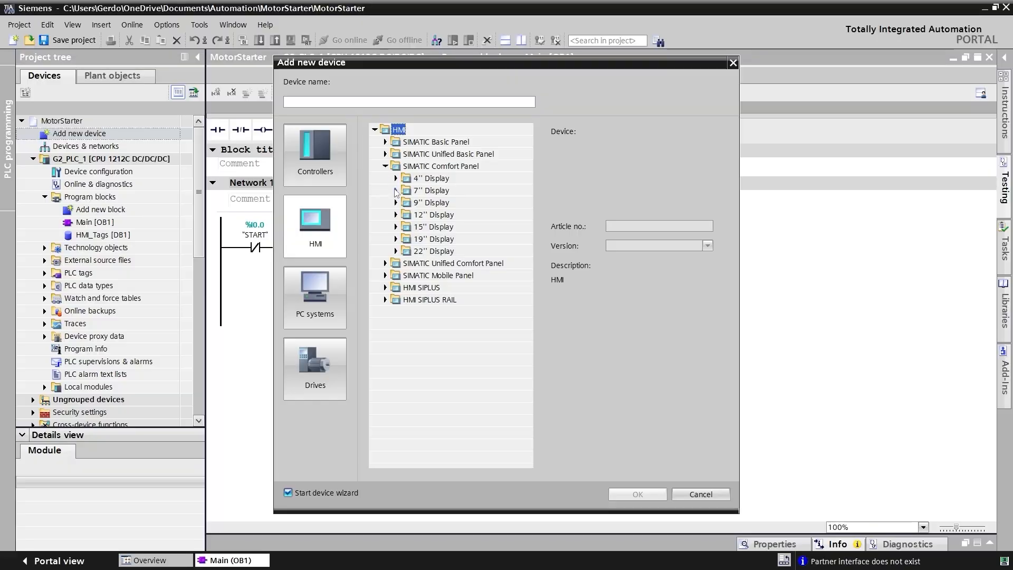
pyautogui.click(395, 191)
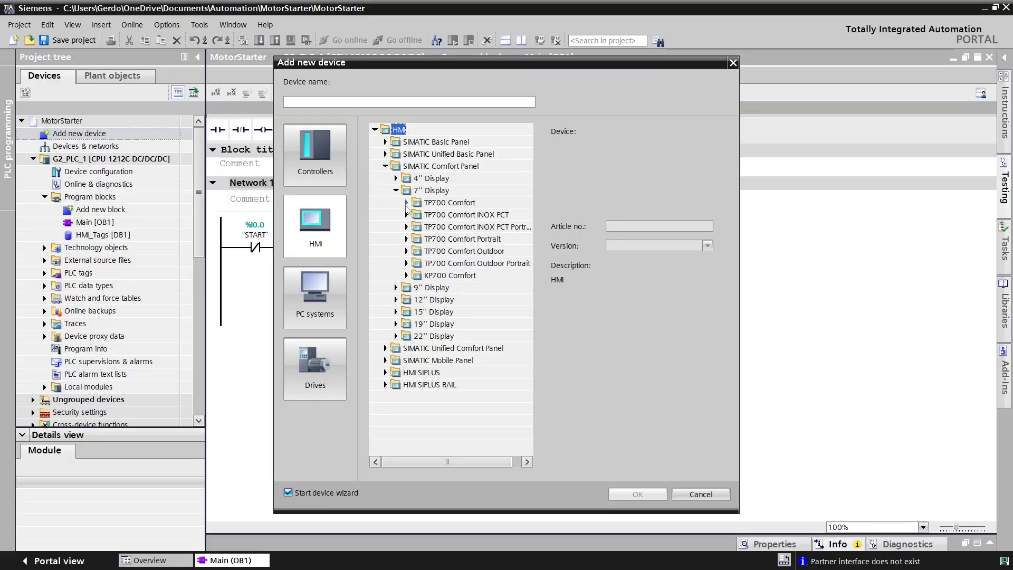
pyautogui.click(406, 203)
pyautogui.click(445, 216)
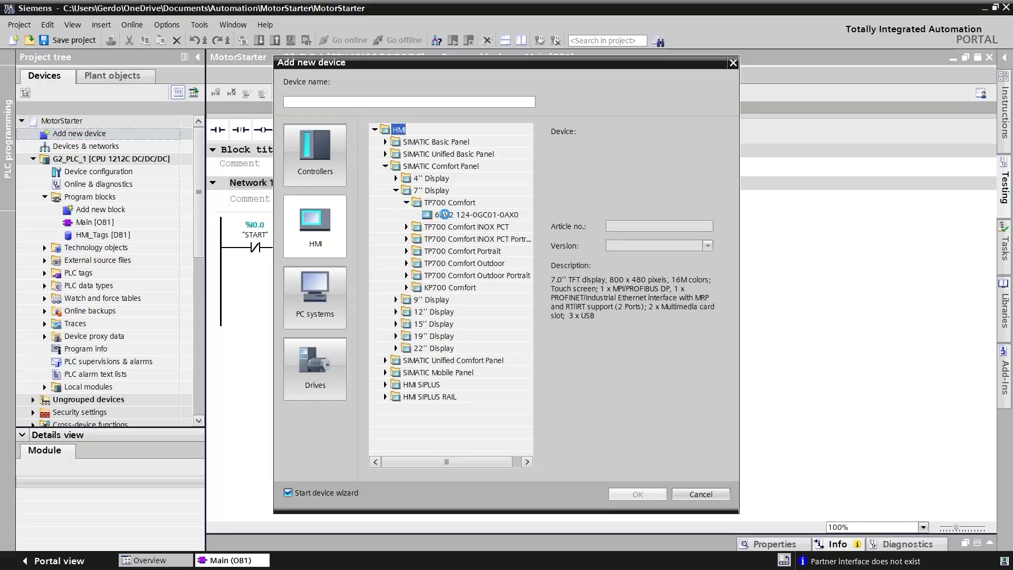
pyautogui.click(594, 315)
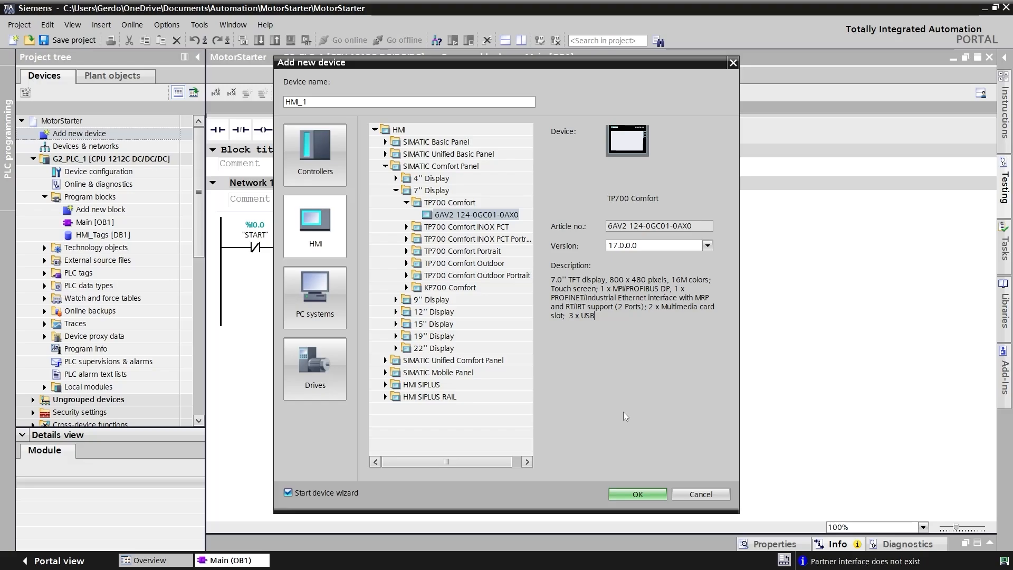
pyautogui.click(623, 493)
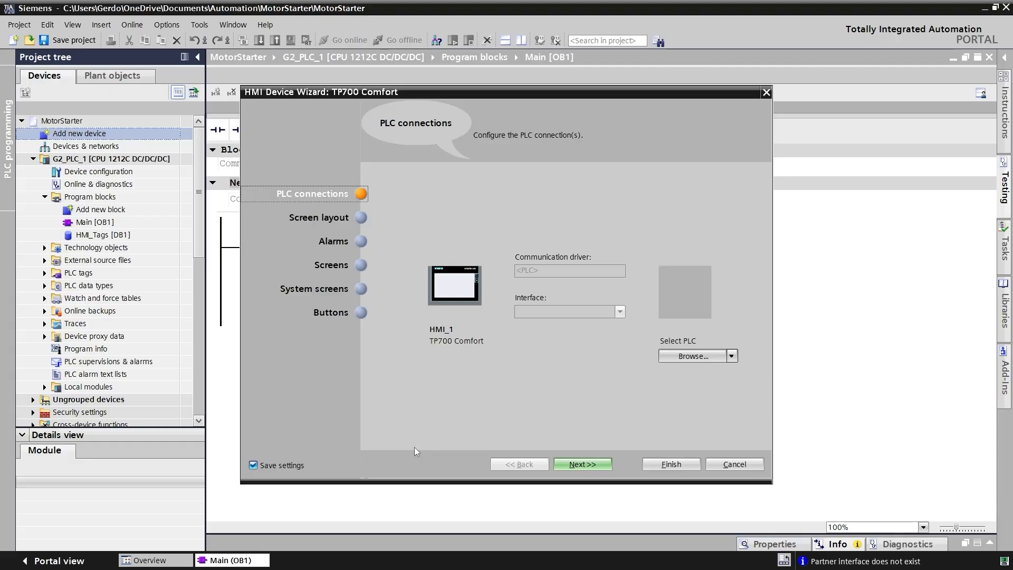
pyautogui.click(733, 464)
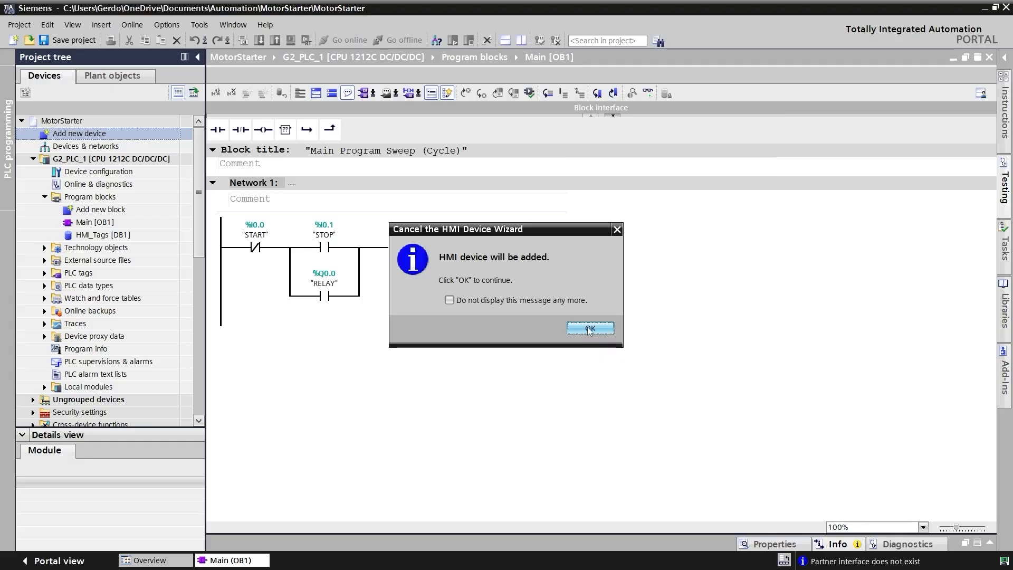
pyautogui.click(590, 328)
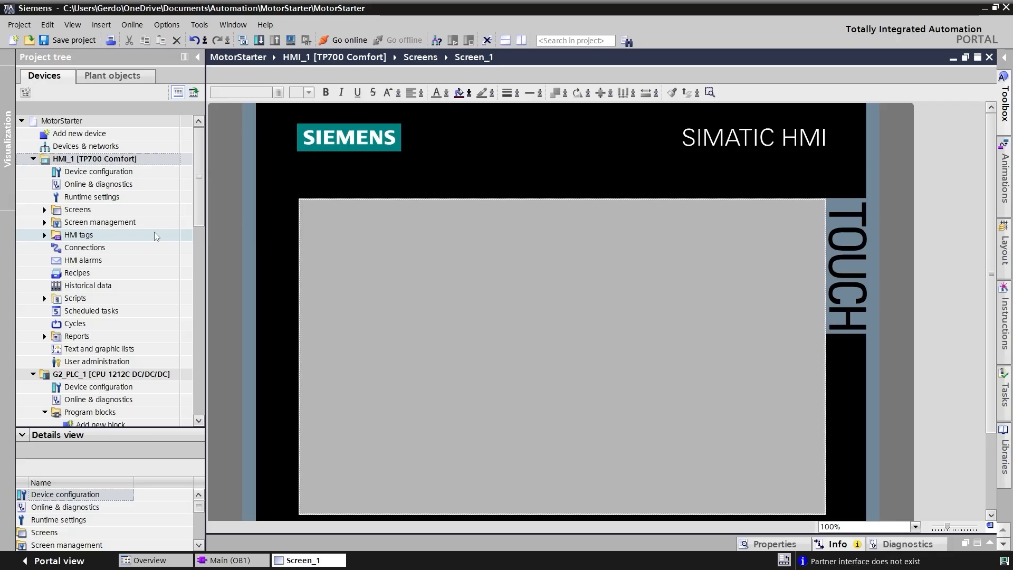
# - Create an HMI connection between G2_PLC_1 and HMI_1 in the network view, and open the HMI's connections overview
pyautogui.click(33, 146)
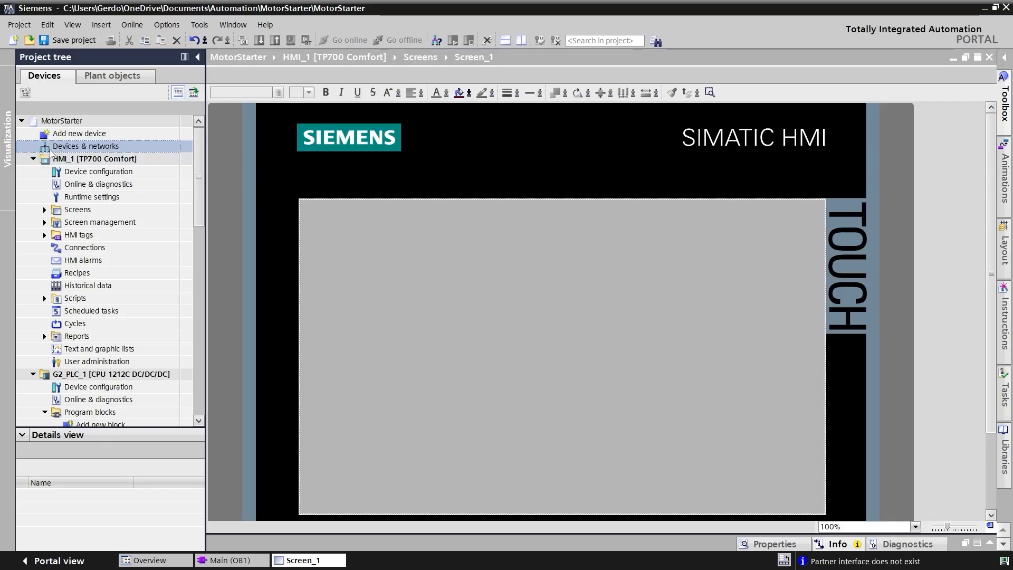
pyautogui.doubleClick(46, 146)
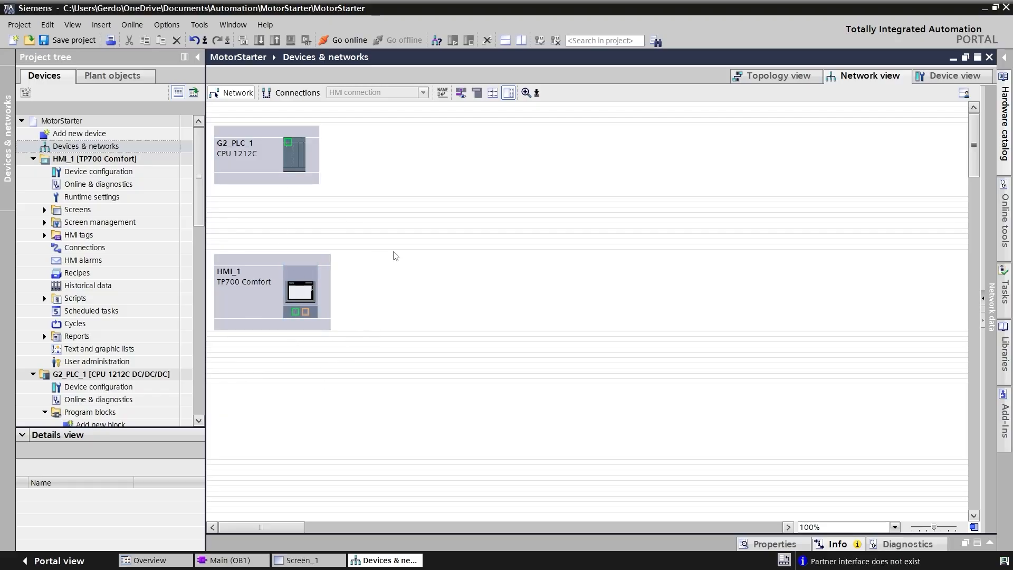
pyautogui.click(294, 95)
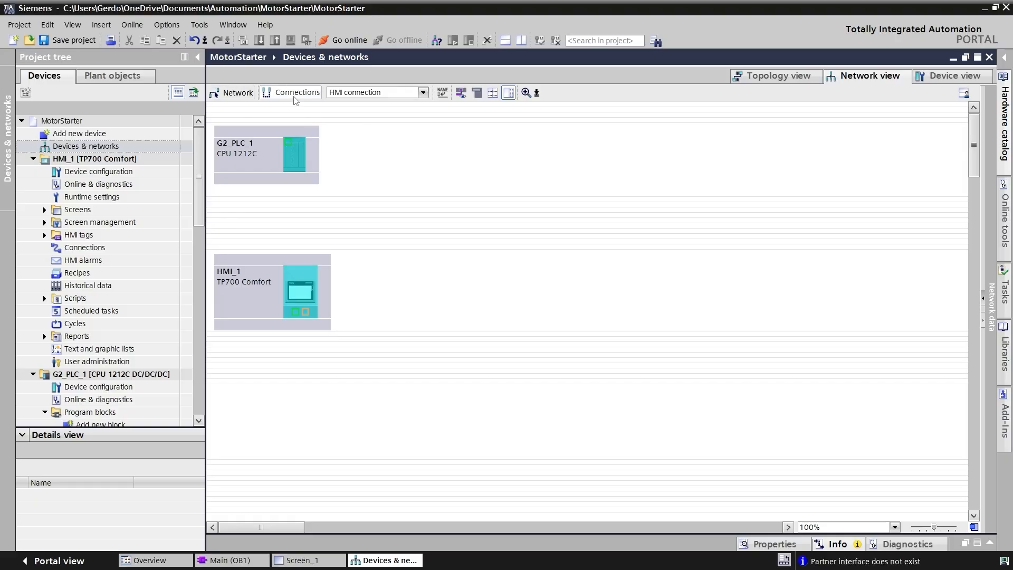
pyautogui.click(397, 97)
pyautogui.click(398, 101)
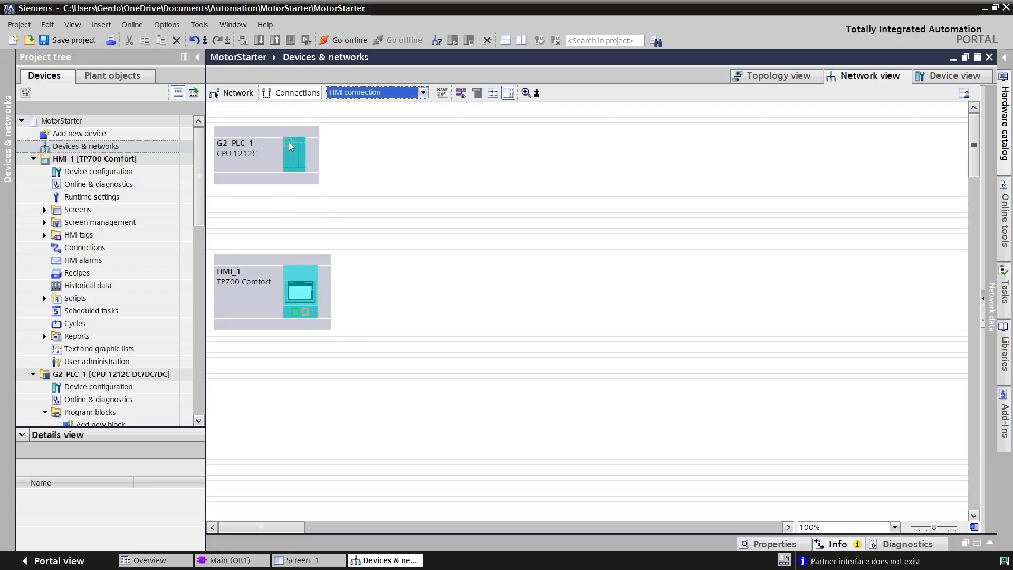
pyautogui.moveTo(289, 146); pyautogui.dragTo(296, 312)
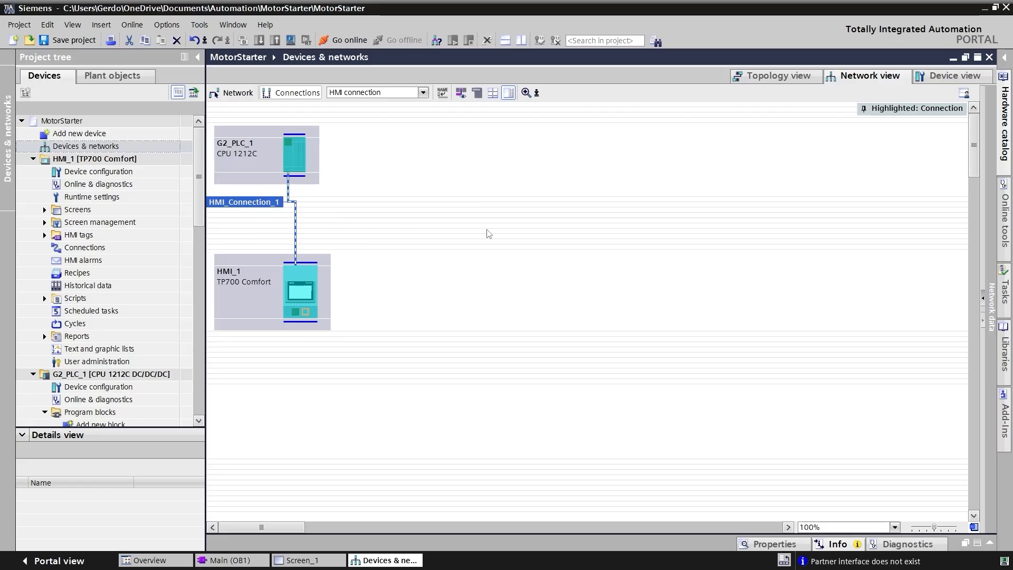
pyautogui.doubleClick(109, 249)
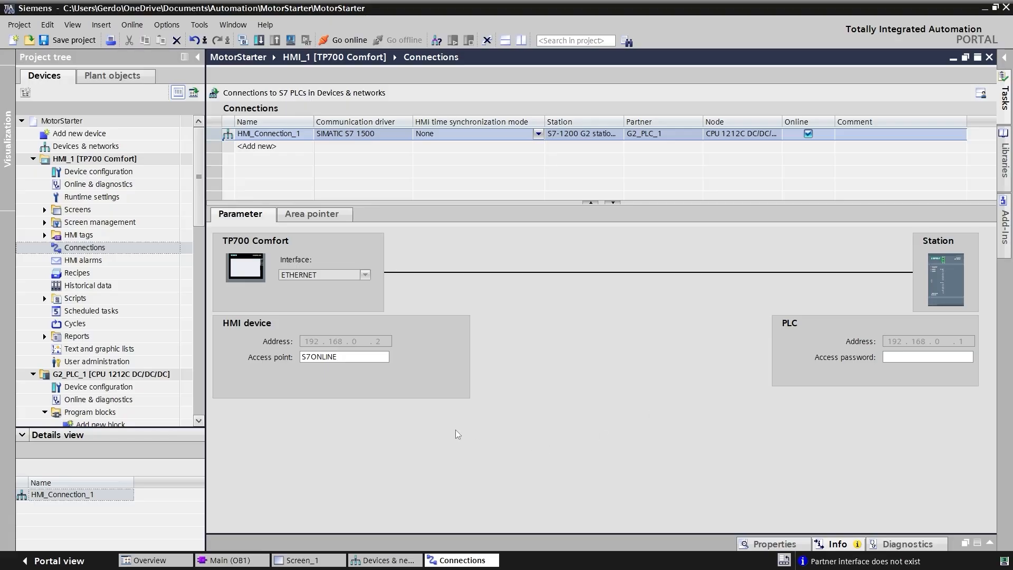
# - Place a button near the middle of the HMI's Screen_1 and label it START
pyautogui.click(45, 210)
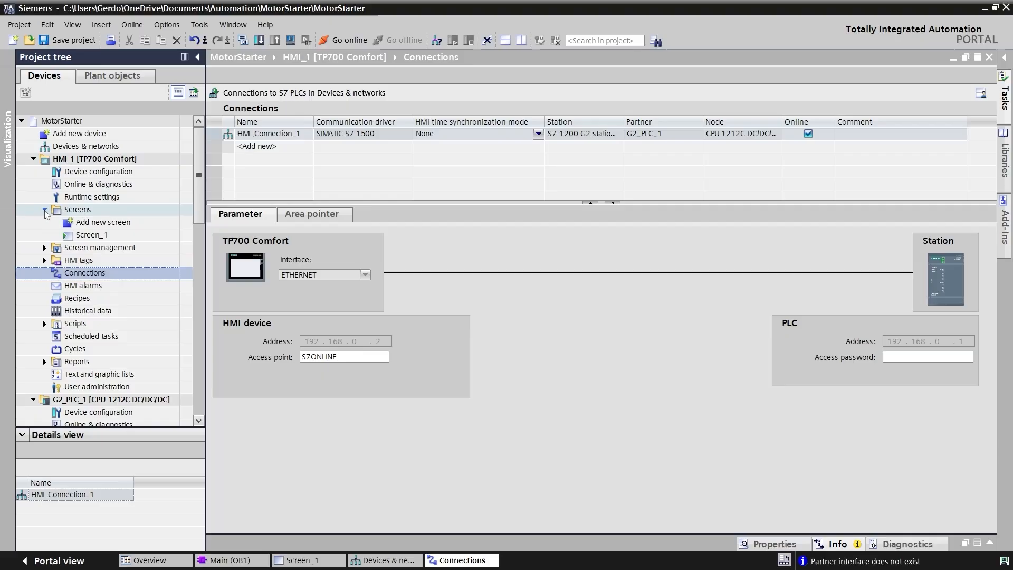
pyautogui.doubleClick(91, 238)
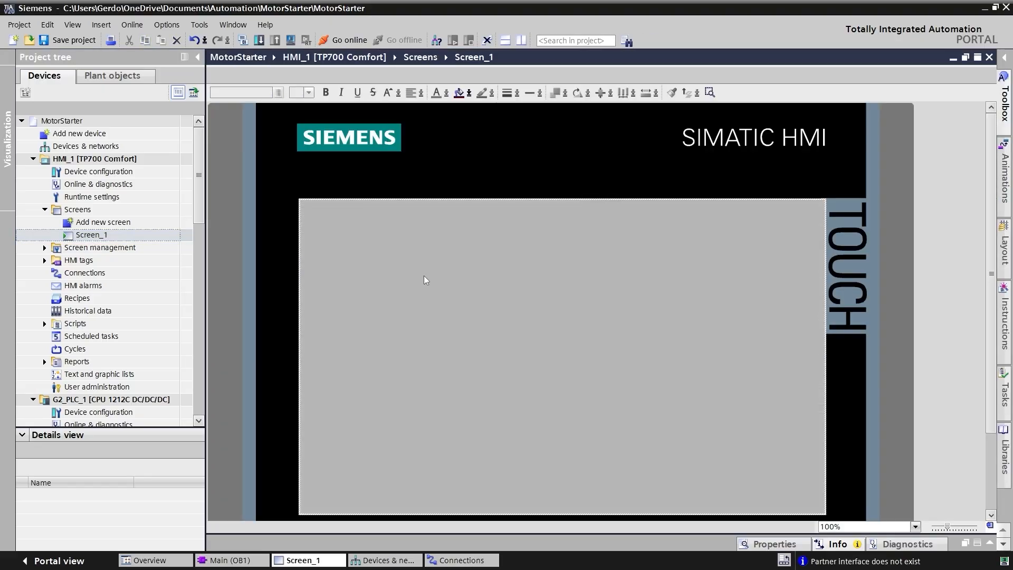
pyautogui.click(1005, 113)
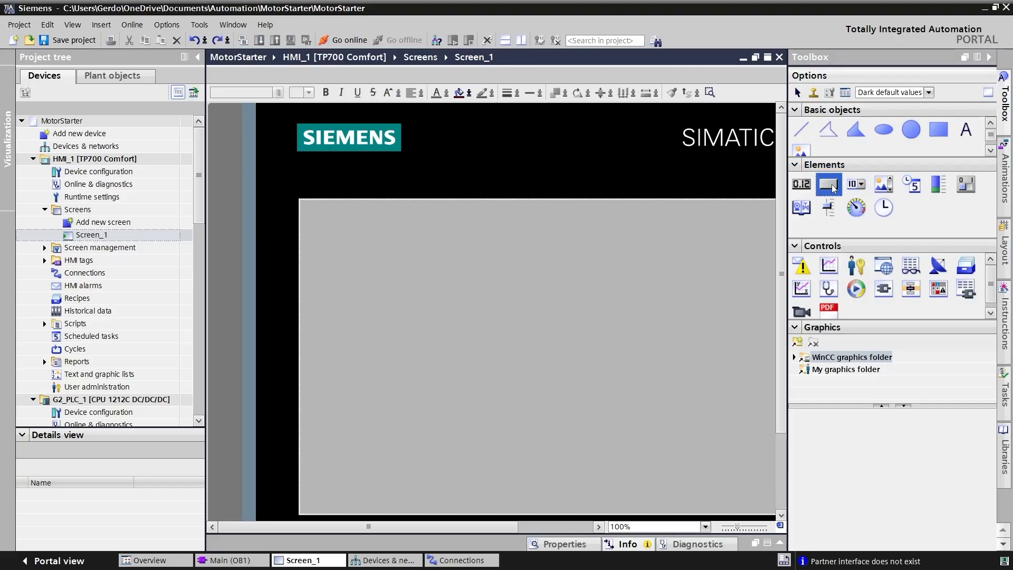
pyautogui.click(820, 191)
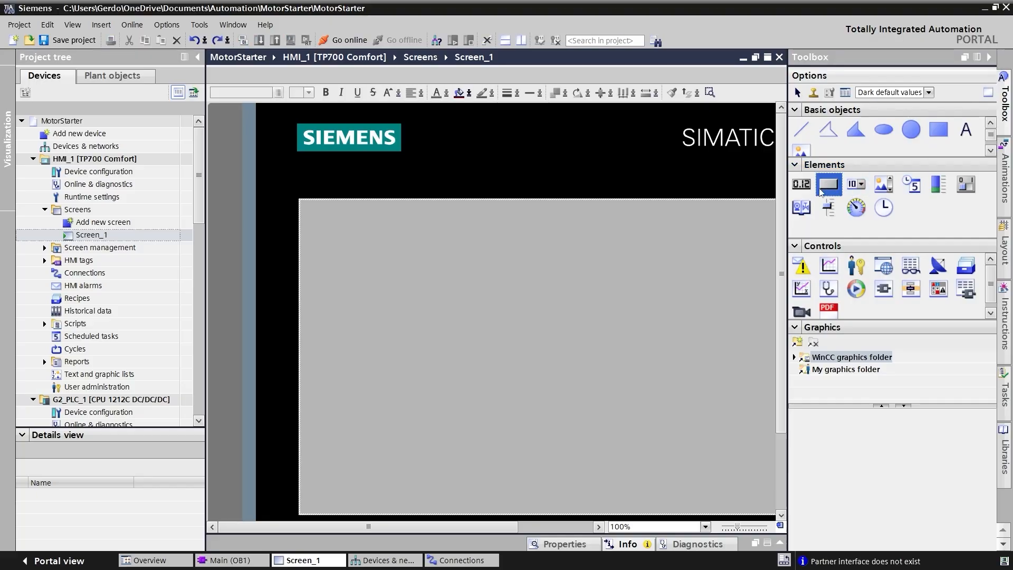
pyautogui.click(525, 326)
pyautogui.moveTo(526, 330); pyautogui.dragTo(527, 330)
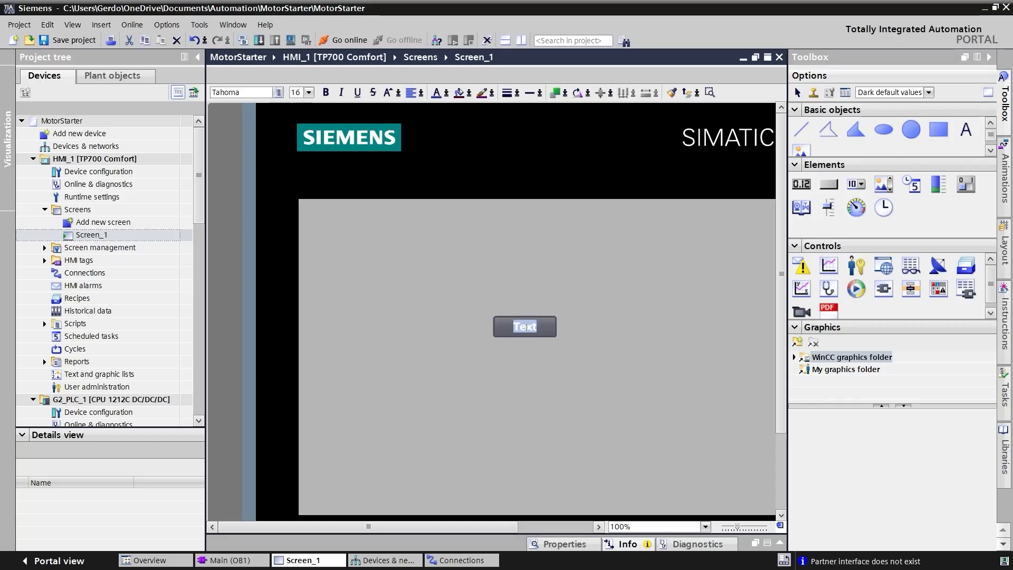
pyautogui.write('START')
pyautogui.click(466, 349)
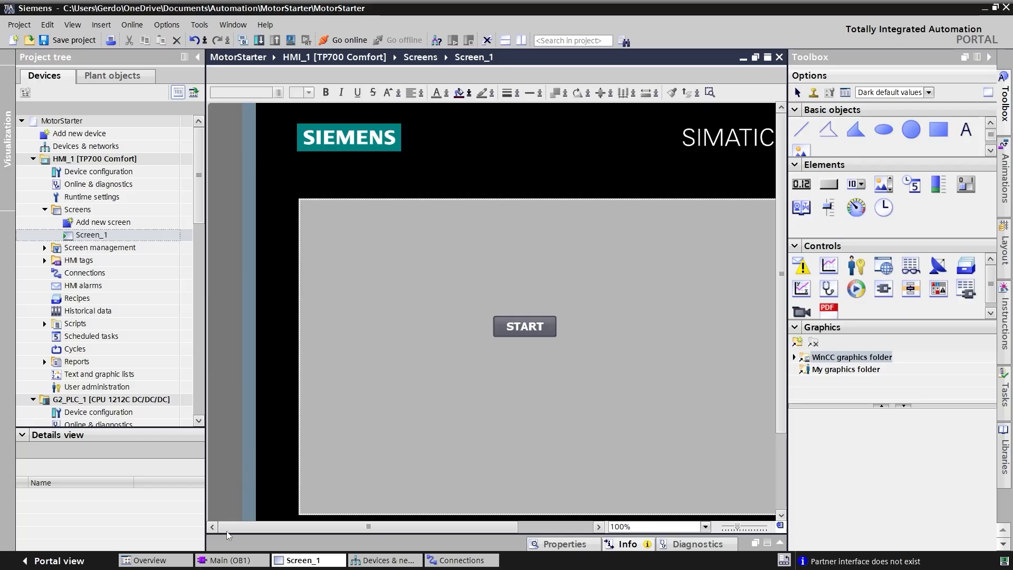
# - Add a global data block named HMI_Tags to the program blocks of G2_PLC_1
pyautogui.click(230, 560)
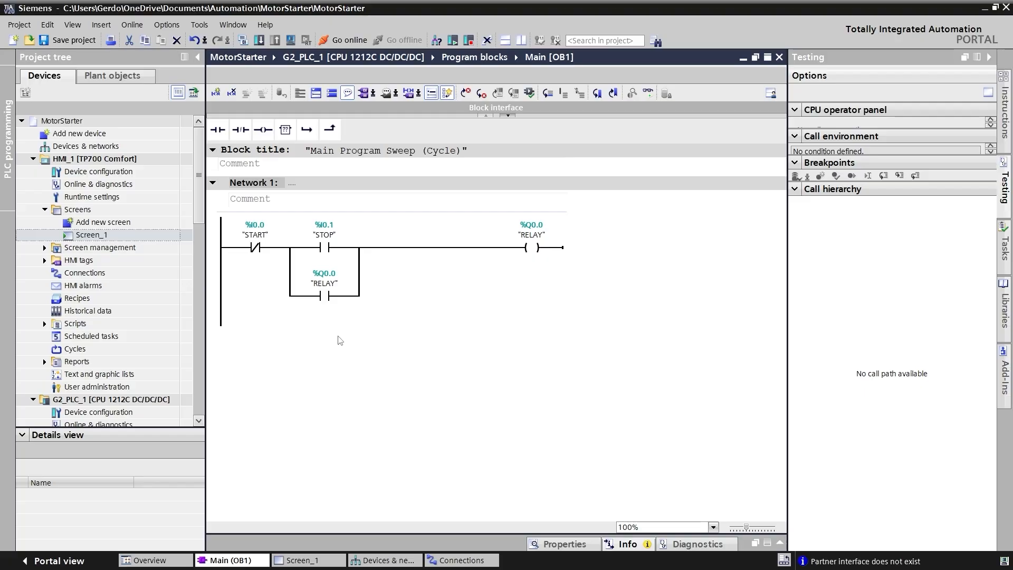
pyautogui.scroll(-3, 119, 299)
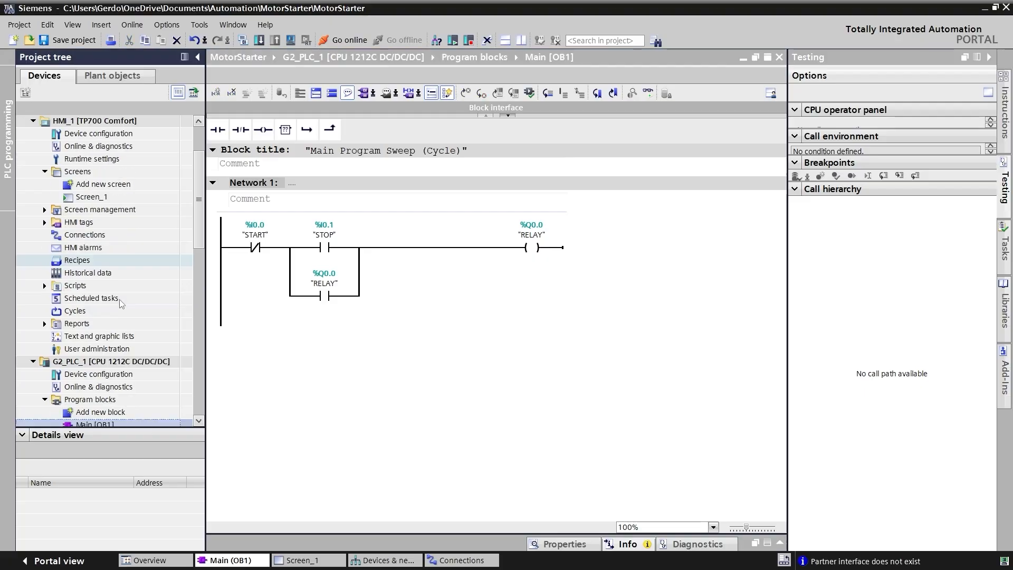
pyautogui.scroll(-1, 120, 302)
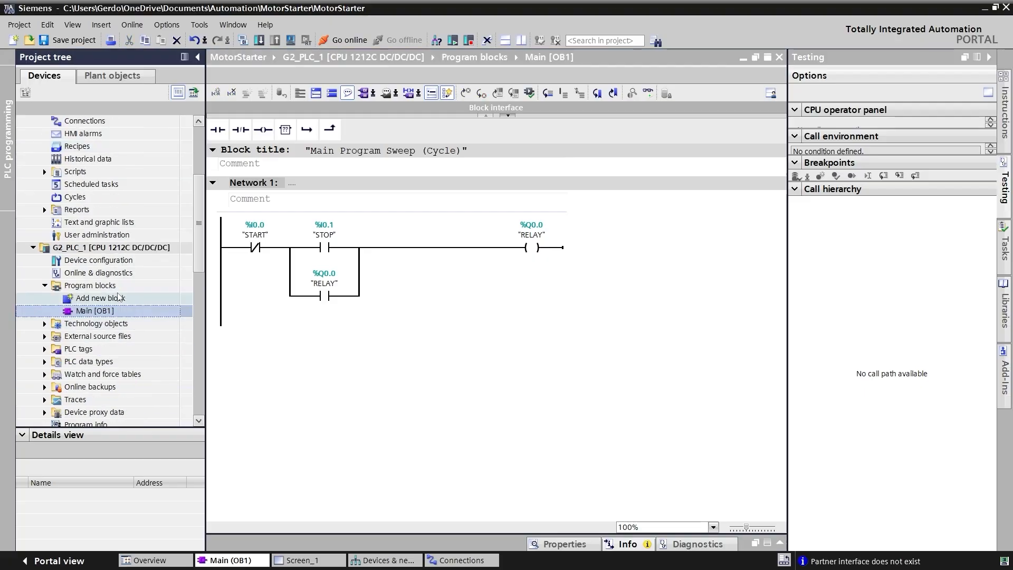
pyautogui.doubleClick(86, 299)
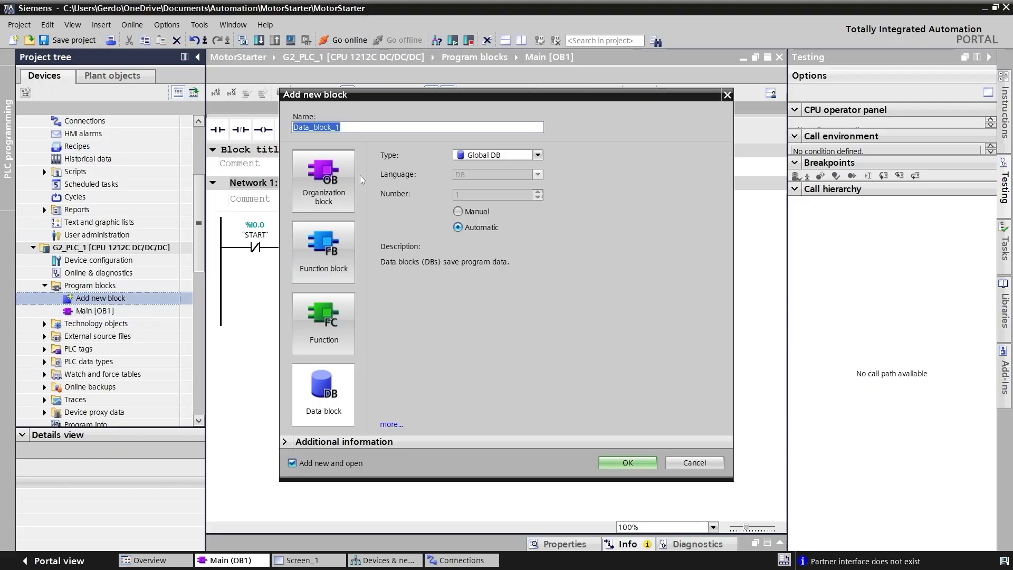
pyautogui.click(321, 387)
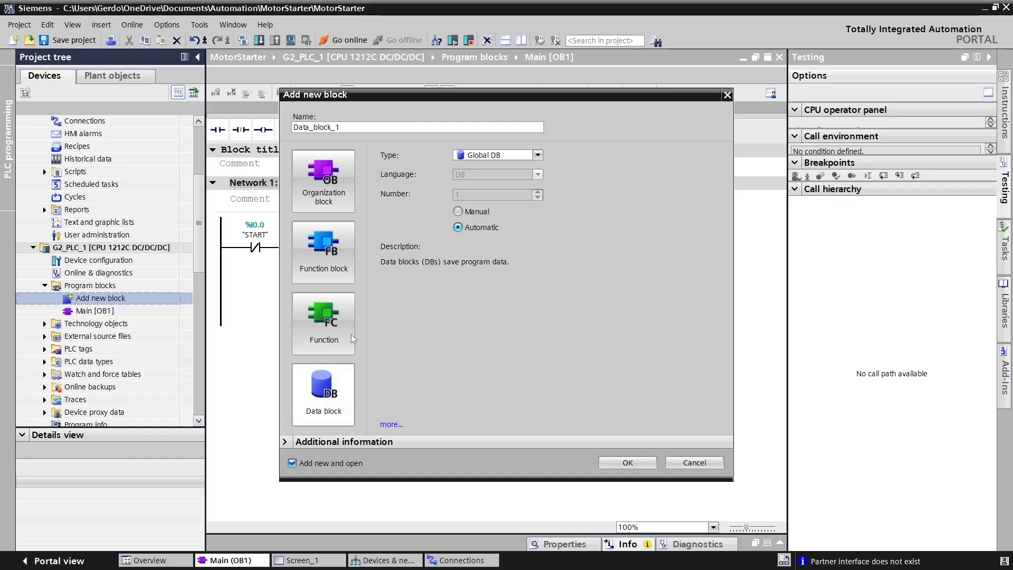
pyautogui.doubleClick(349, 129)
pyautogui.write('HM')
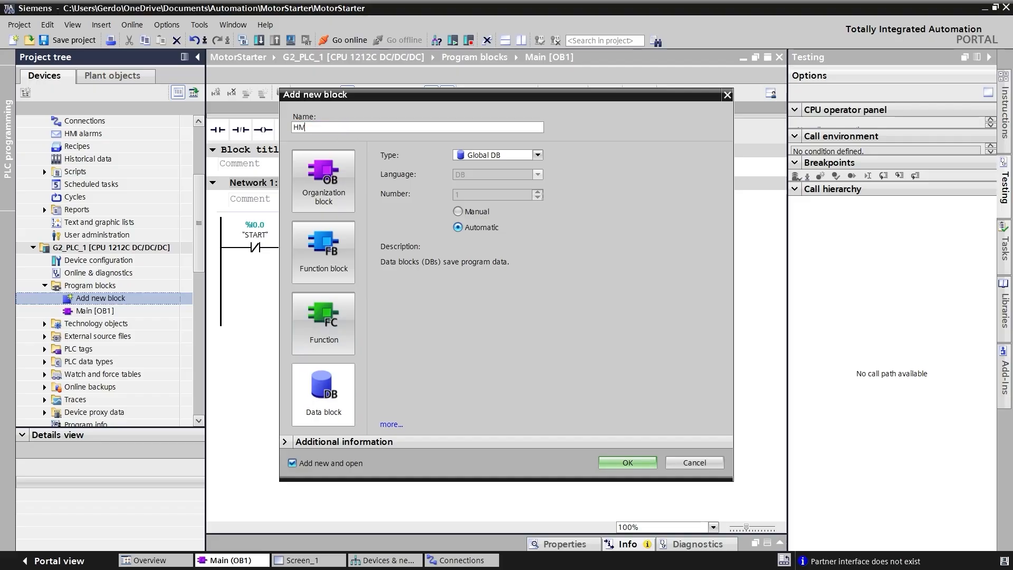
pyautogui.write('I_Tags')
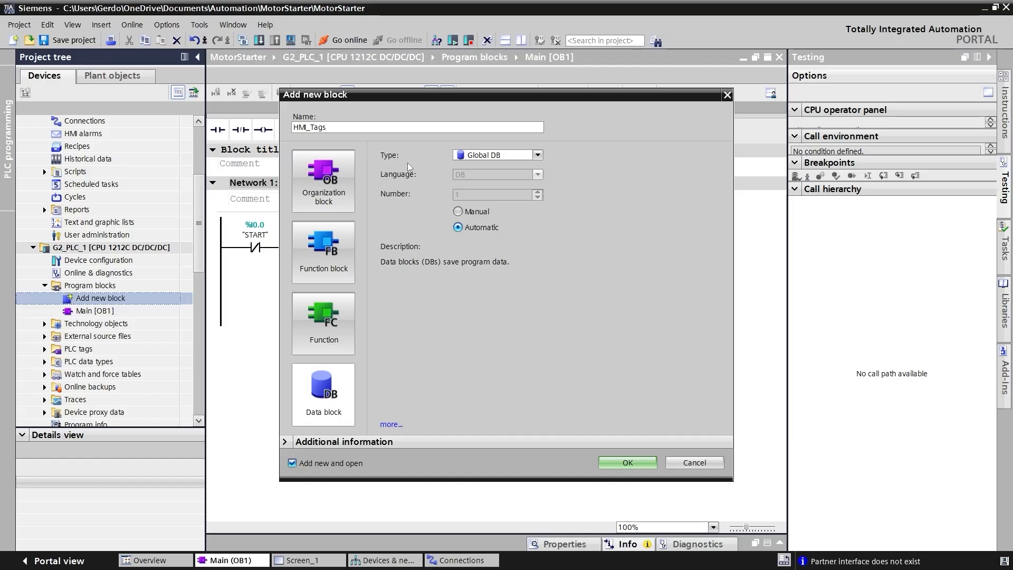
pyautogui.click(627, 462)
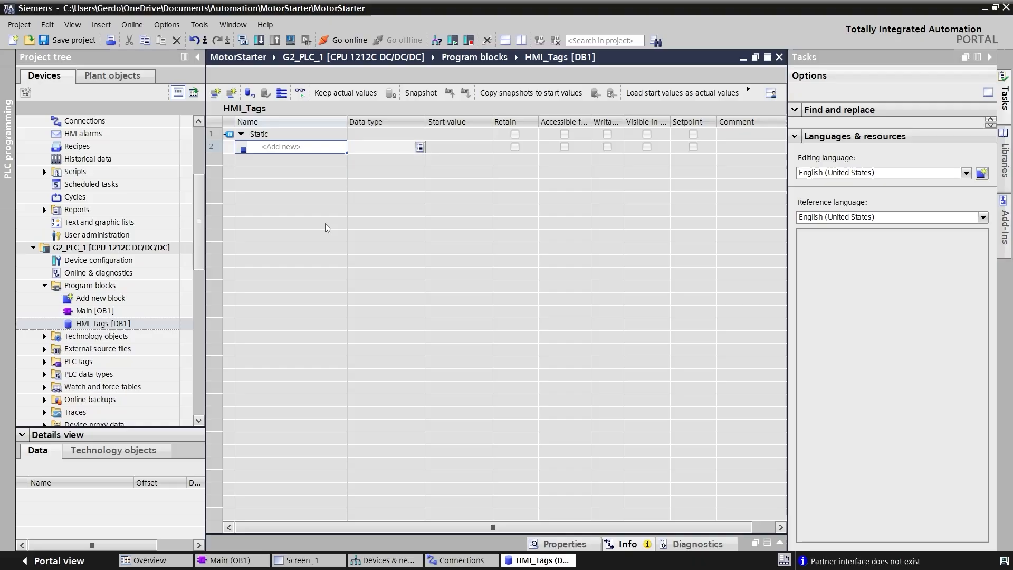
# - Add a Bool tag named START to the HMI_Tags data block with the comment "Start button from HMI"
pyautogui.click(283, 149)
pyautogui.write('START')
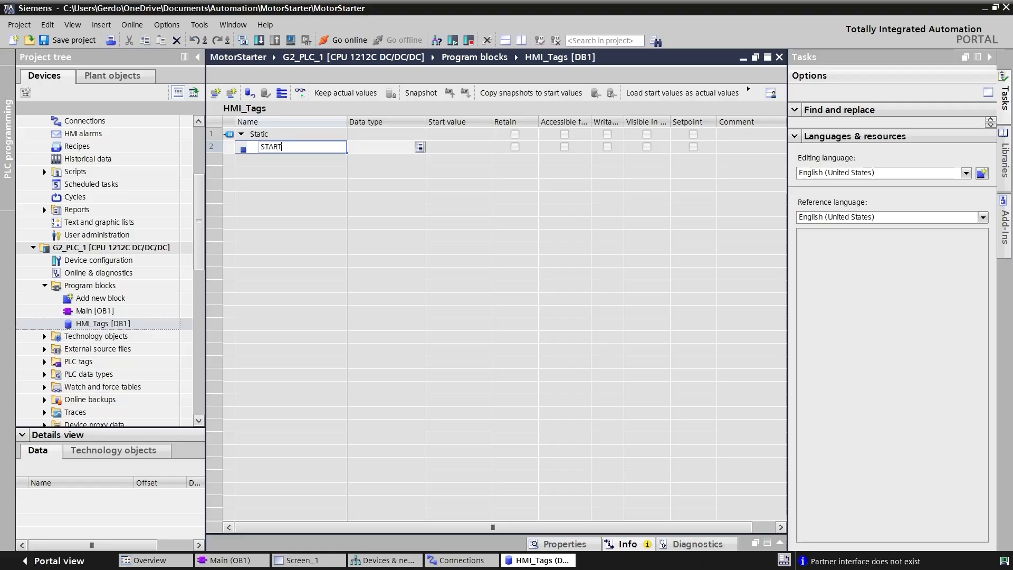
pyautogui.press('Return')
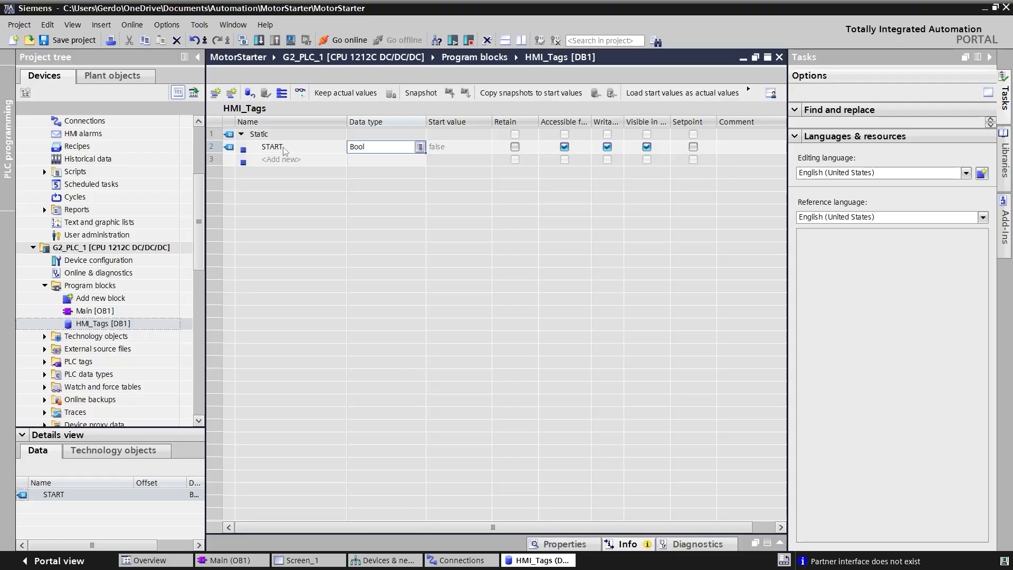
pyautogui.click(754, 150)
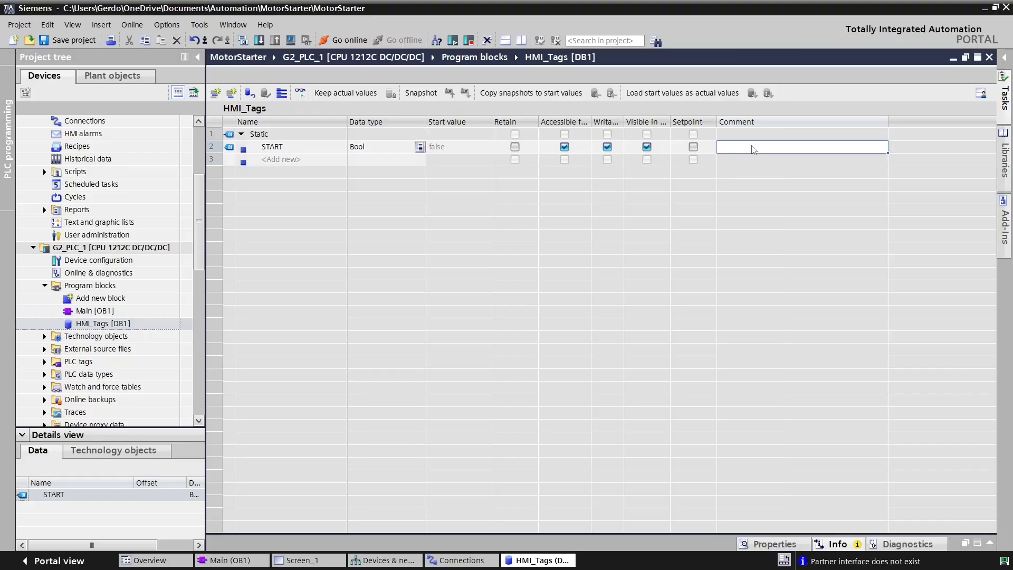
pyautogui.write('Start bu')
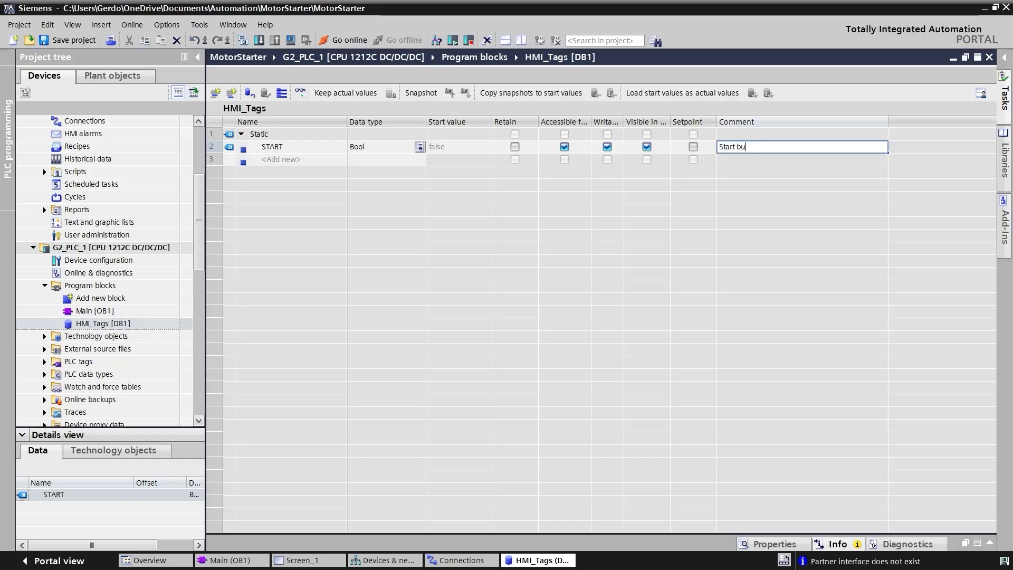
pyautogui.write('tton from HMI')
pyautogui.press('Return')
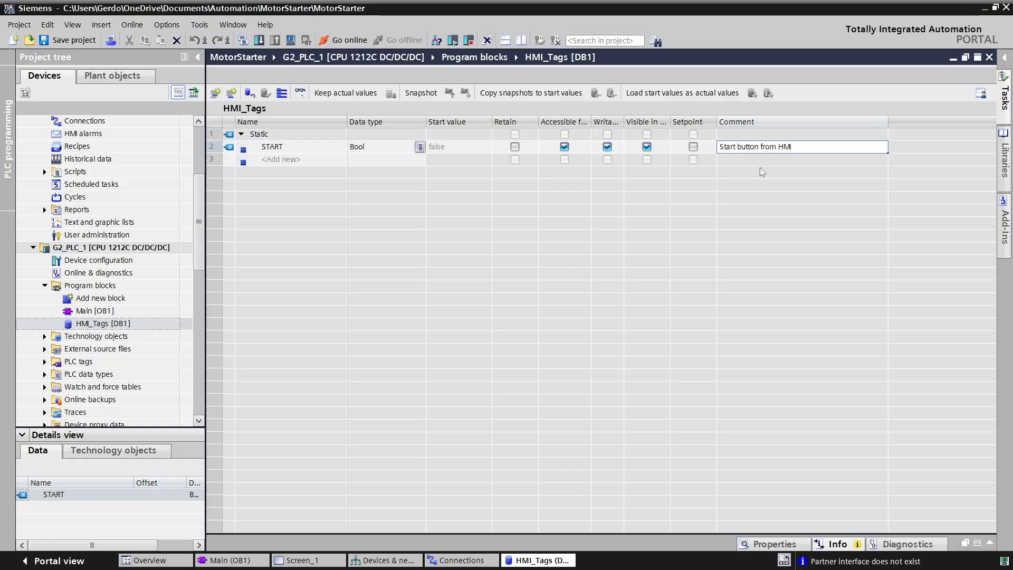
# - Add a second Bool tag named STOP to the HMI_Tags data block by autofilling the START row
pyautogui.click(324, 152)
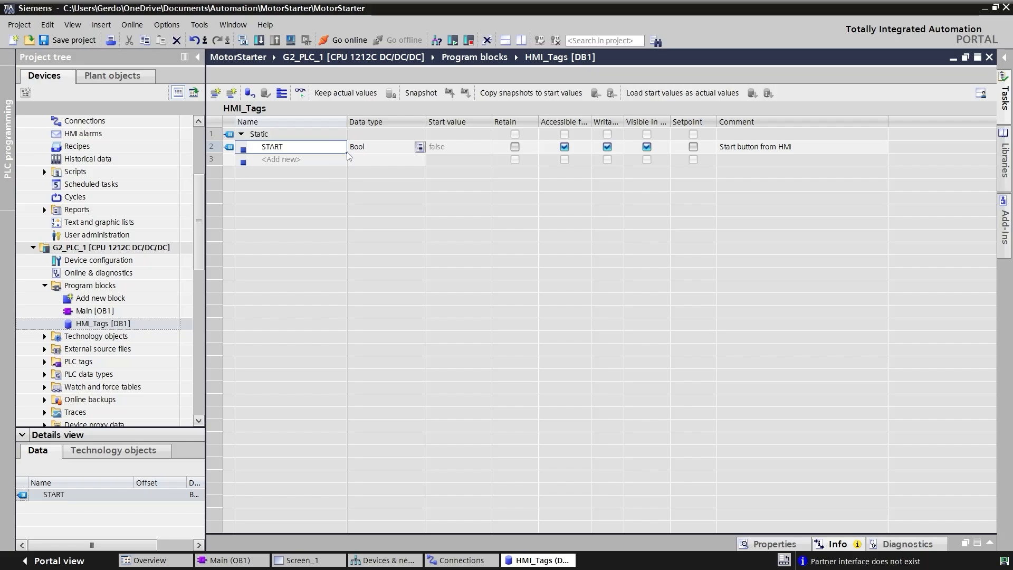
pyautogui.moveTo(347, 153); pyautogui.dragTo(345, 164)
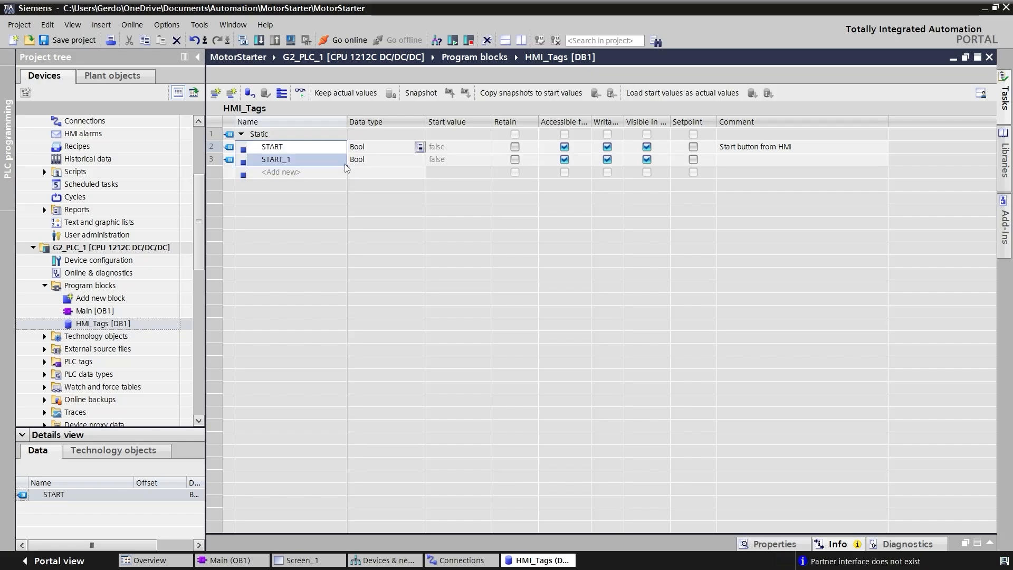
pyautogui.click(312, 163)
pyautogui.click(302, 158)
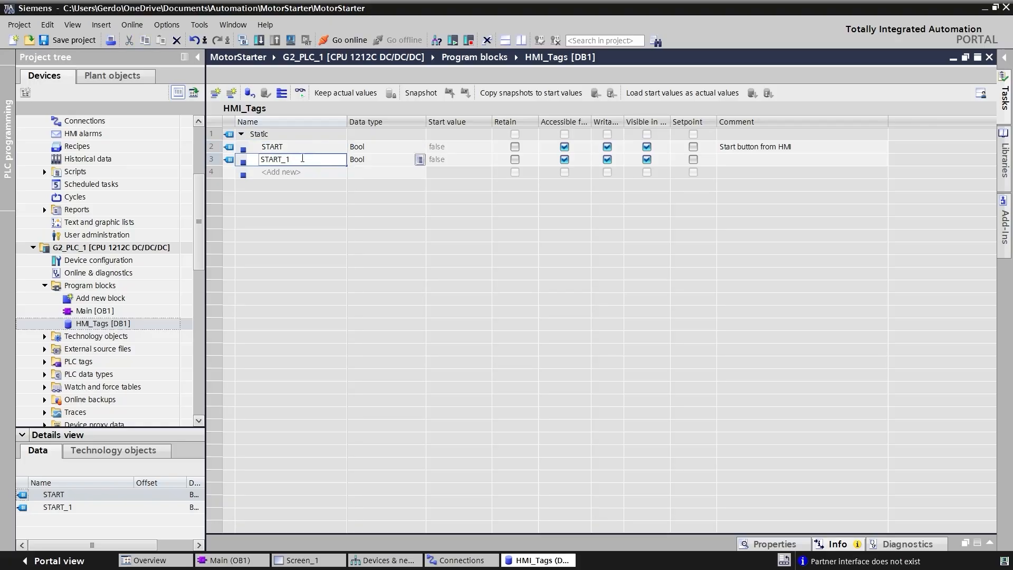
pyautogui.press('BackSpace')
pyautogui.press('BackSpace')
pyautogui.press('BackSpace')
pyautogui.press('BackSpace')
pyautogui.press('BackSpace')
pyautogui.write('OP')
pyautogui.press('Return')
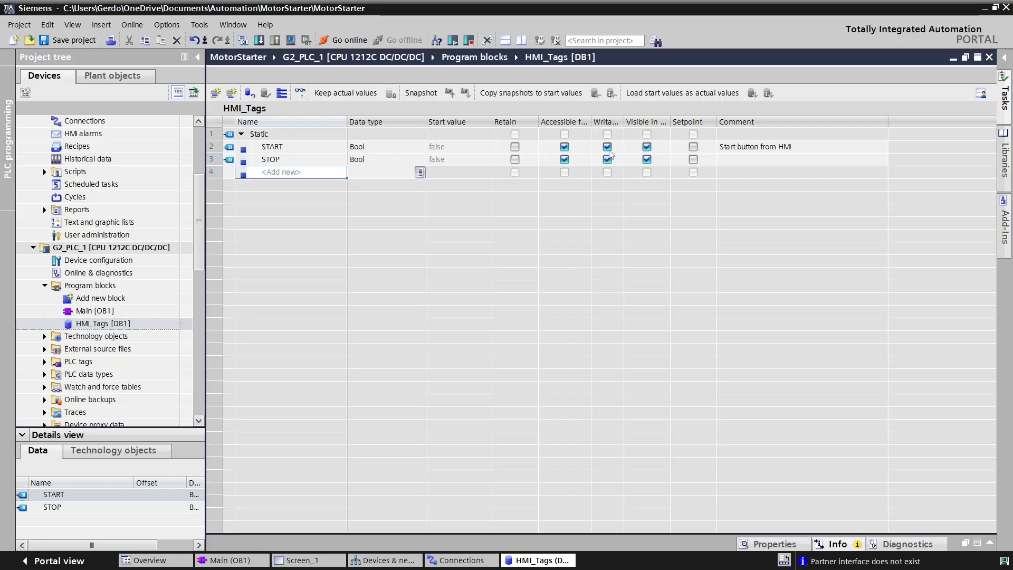
# - Copy the START tag's comment to the STOP tag and change it to "Stop button from HMI"
pyautogui.click(805, 147)
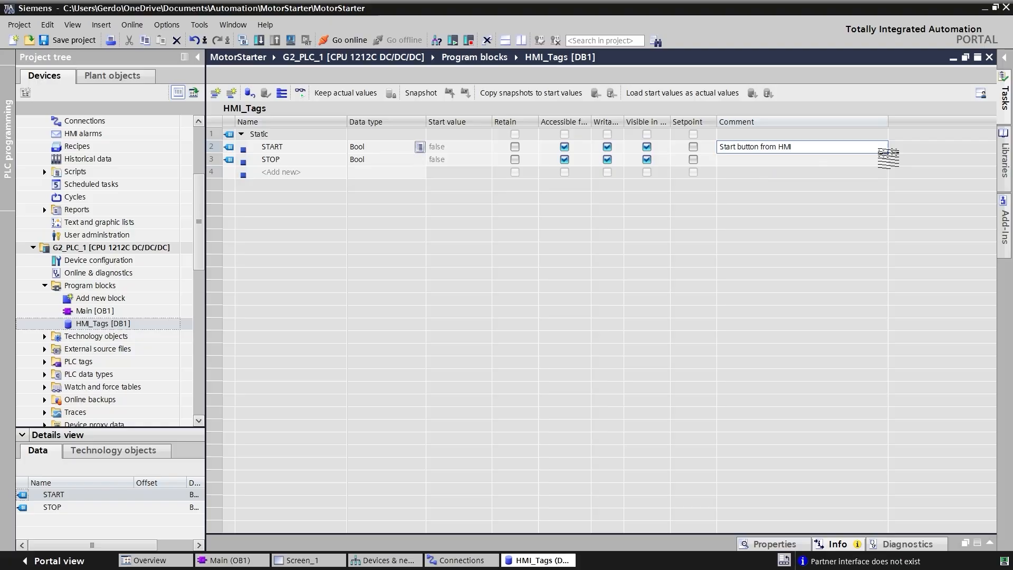
pyautogui.moveTo(889, 172); pyautogui.dragTo(888, 168)
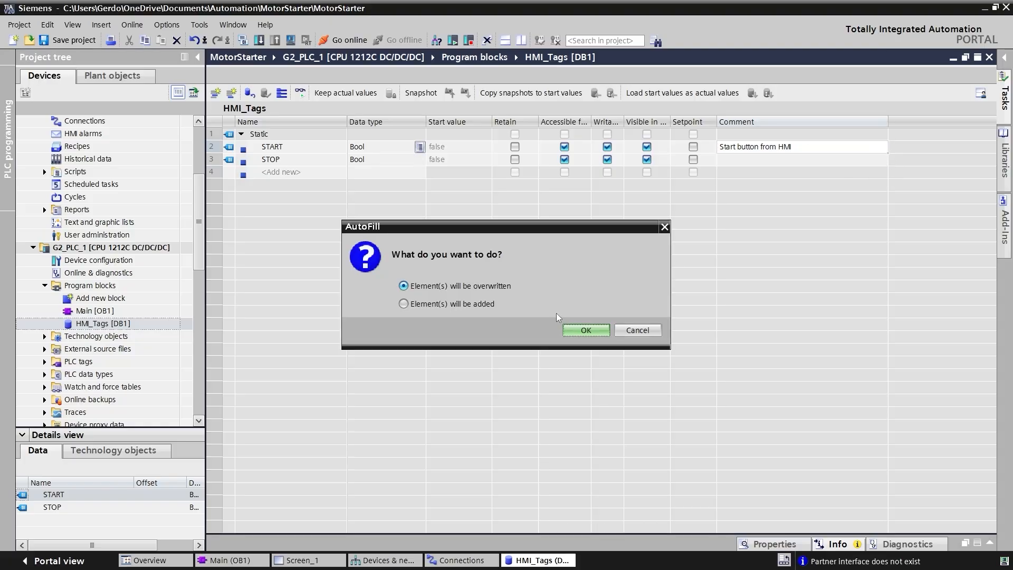
pyautogui.click(586, 330)
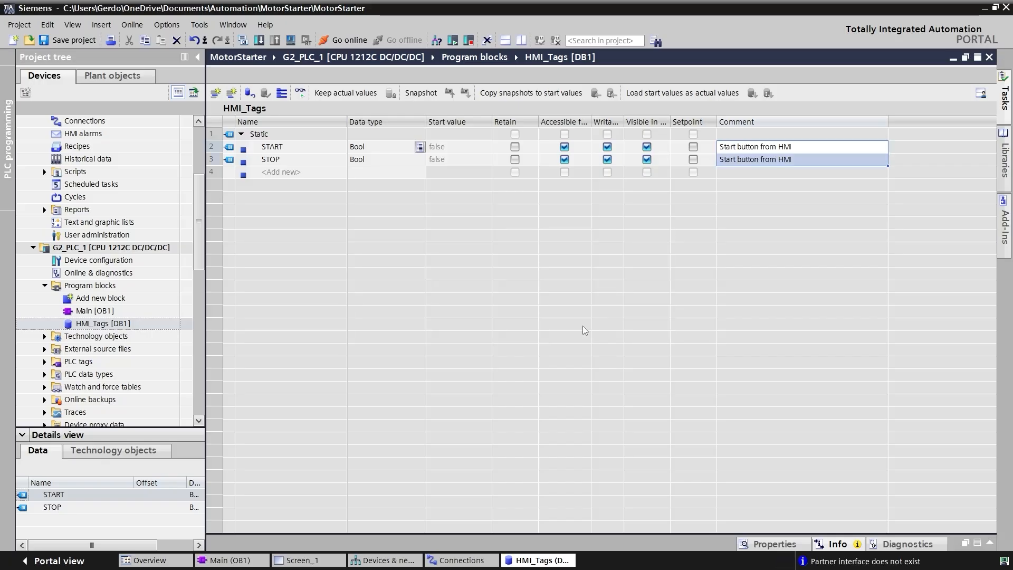
pyautogui.click(736, 161)
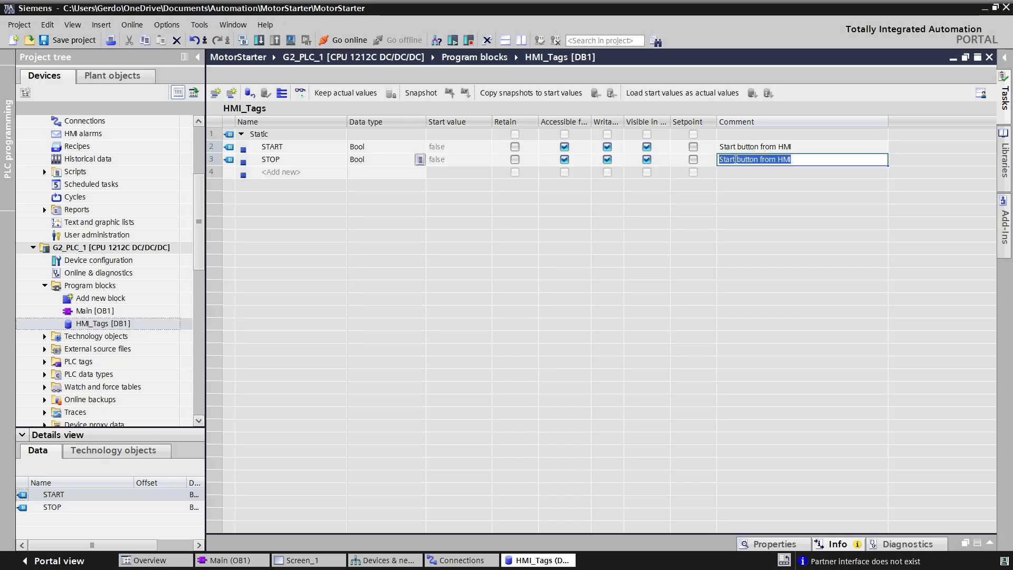
pyautogui.click(735, 159)
pyautogui.press('BackSpace')
pyautogui.press('BackSpace')
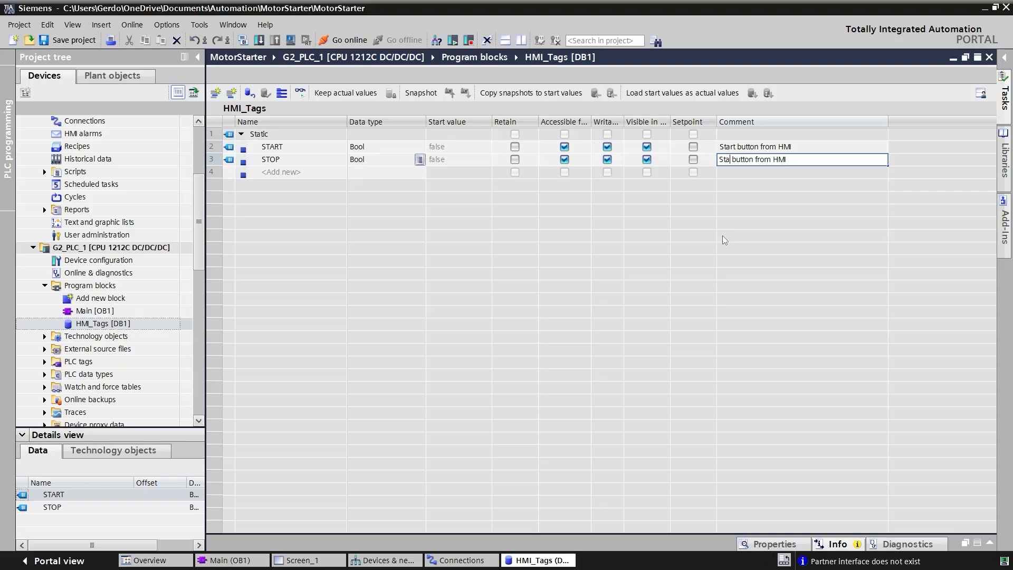
pyautogui.press('BackSpace')
pyautogui.write('op')
pyautogui.press('Return')
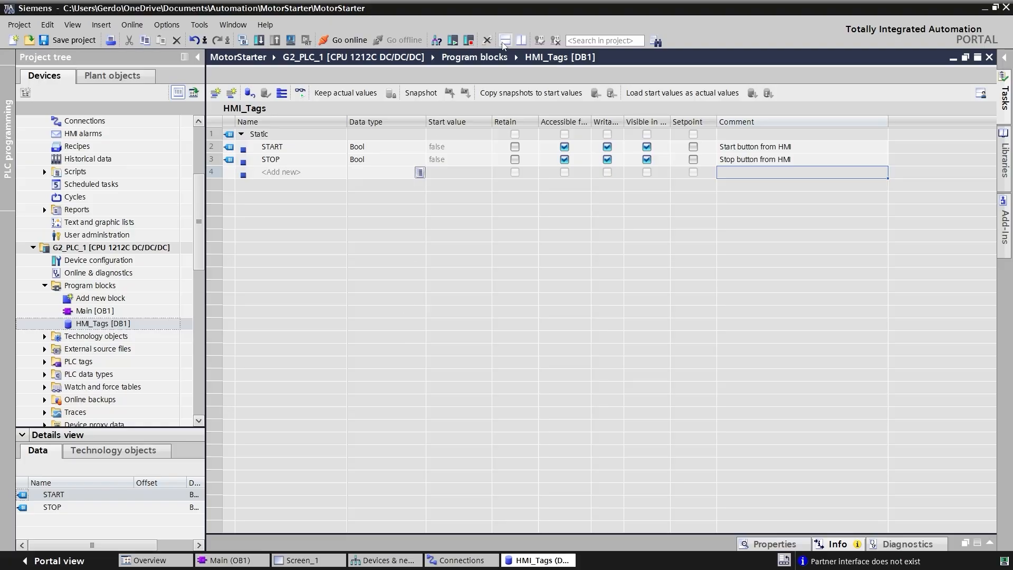
# - Show HMI_Tags and Main side by side and assign the HMI_Tags START and STOP tags to Network 1's START and STOP contacts
pyautogui.click(520, 41)
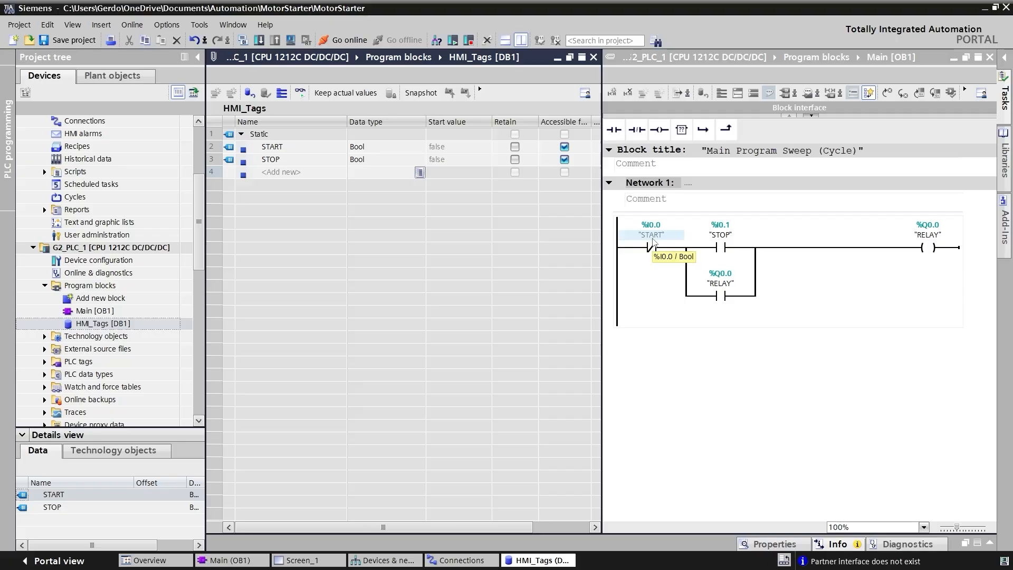
pyautogui.click(245, 152)
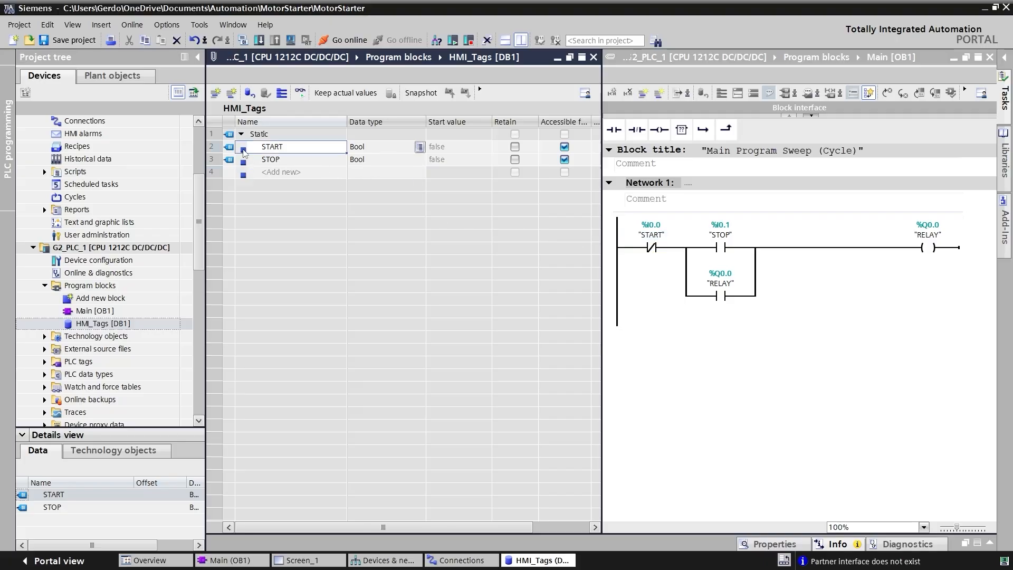
pyautogui.moveTo(245, 152); pyautogui.dragTo(639, 237)
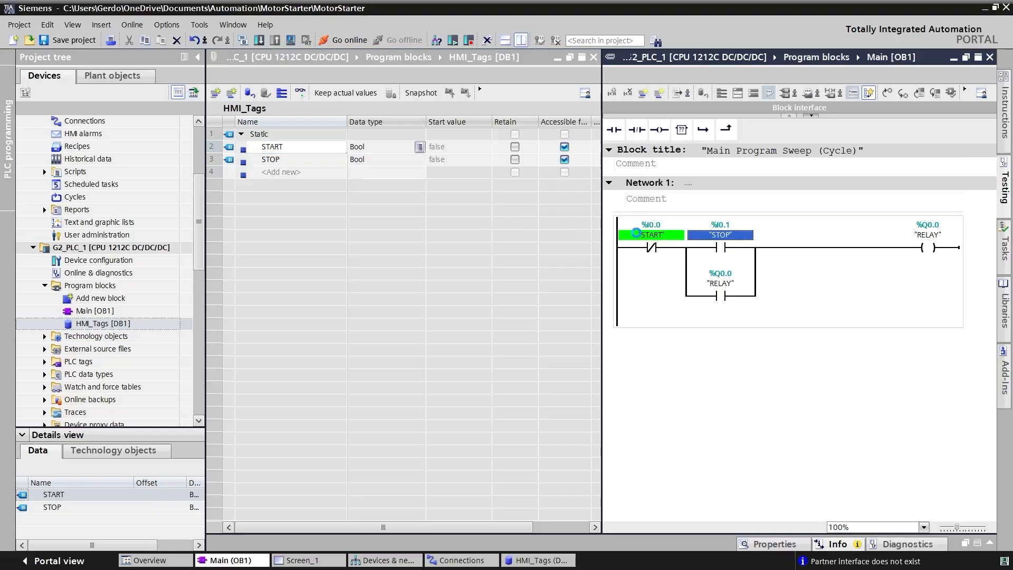
pyautogui.click(244, 164)
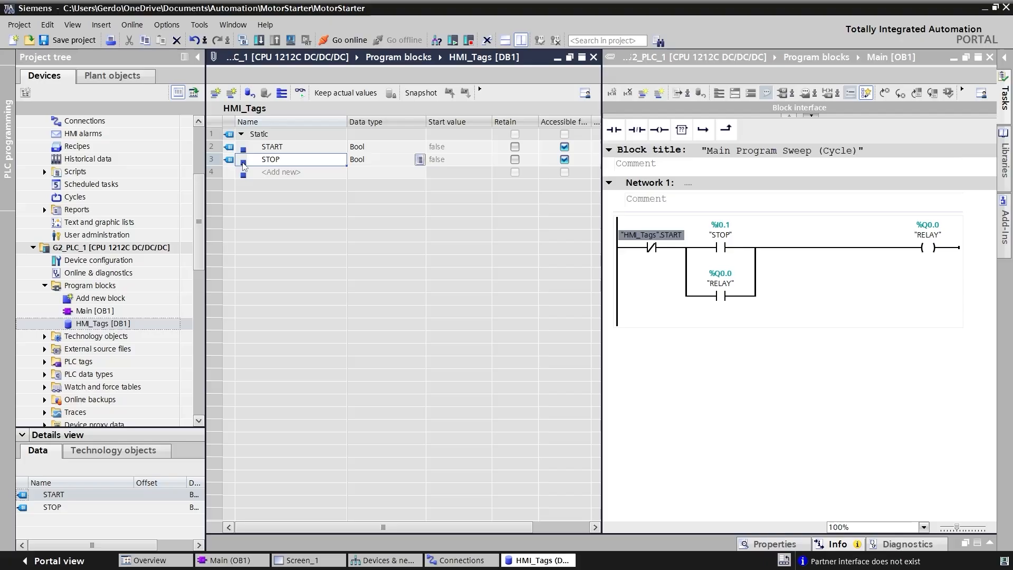
pyautogui.moveTo(244, 164); pyautogui.dragTo(716, 234)
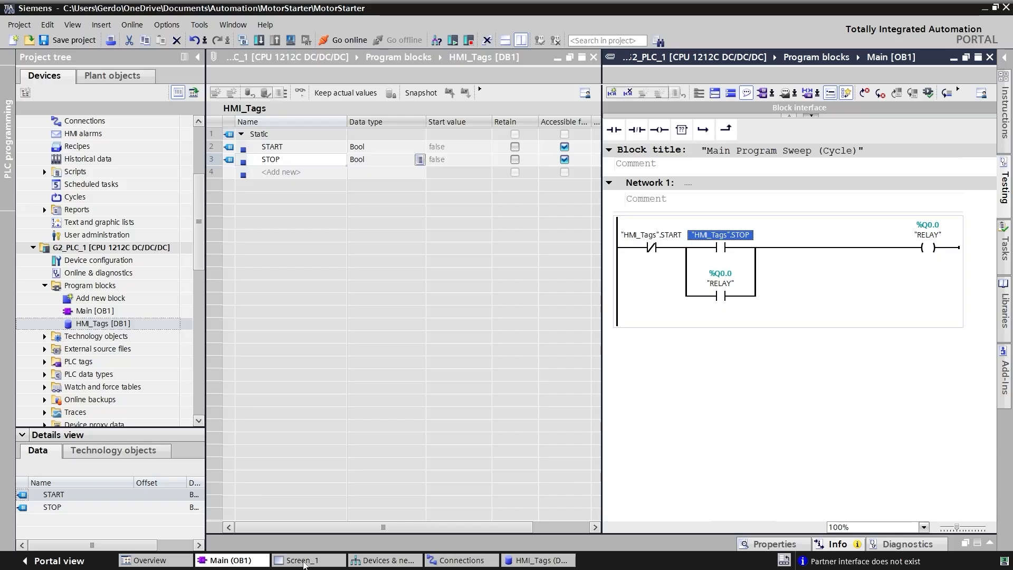
# - Move the START button toward the upper-left area of Screen_1 and add the SetBitWhileKeyPressed function to its Press event
pyautogui.click(304, 560)
pyautogui.moveTo(836, 290); pyautogui.dragTo(776, 261)
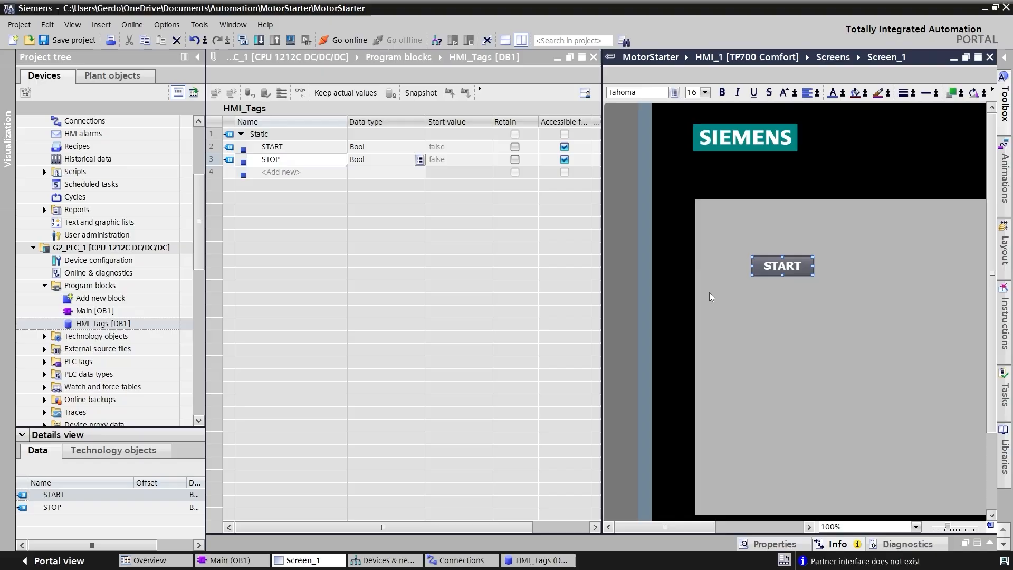
pyautogui.rightClick(774, 268)
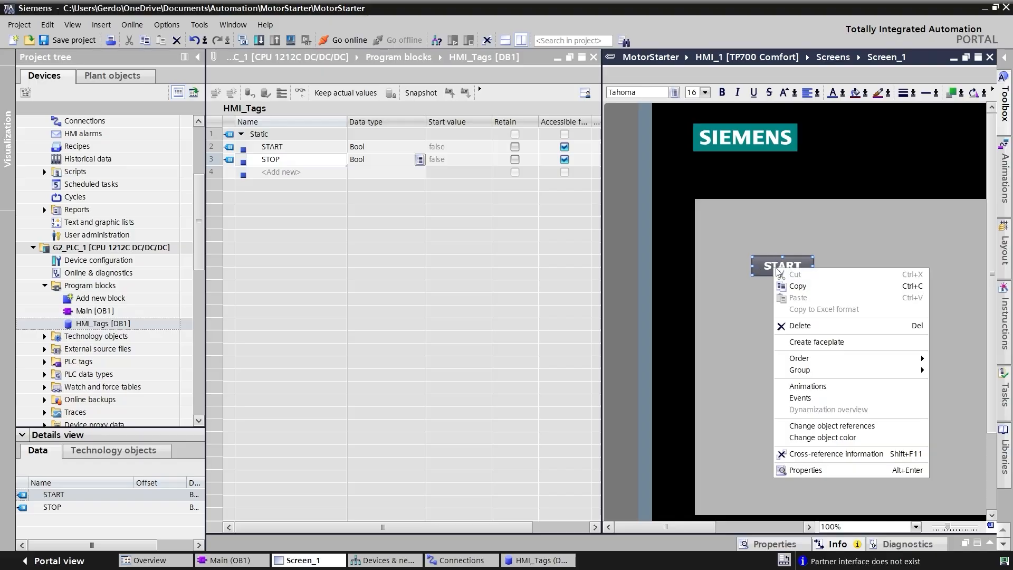
pyautogui.click(833, 471)
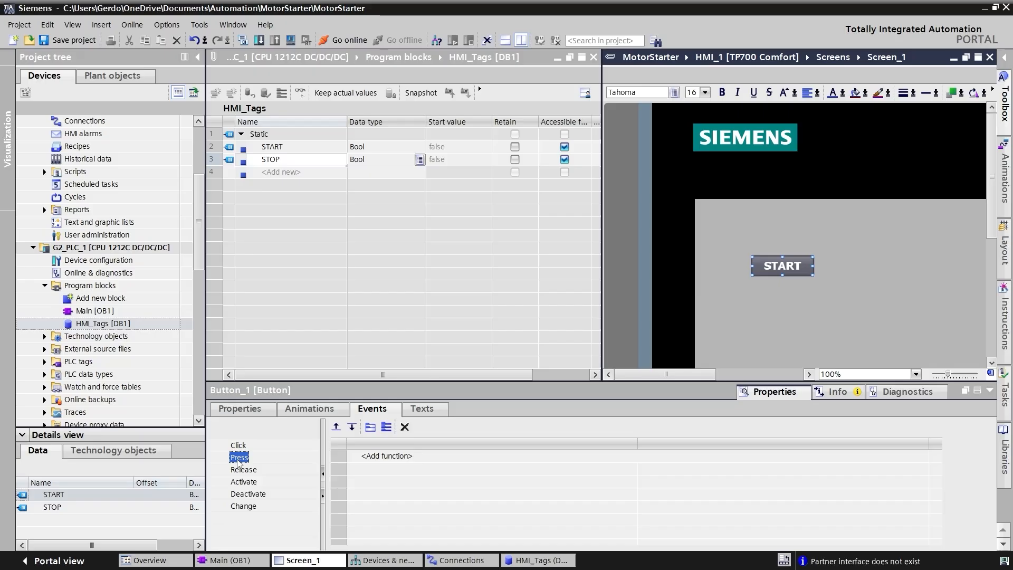
pyautogui.click(377, 457)
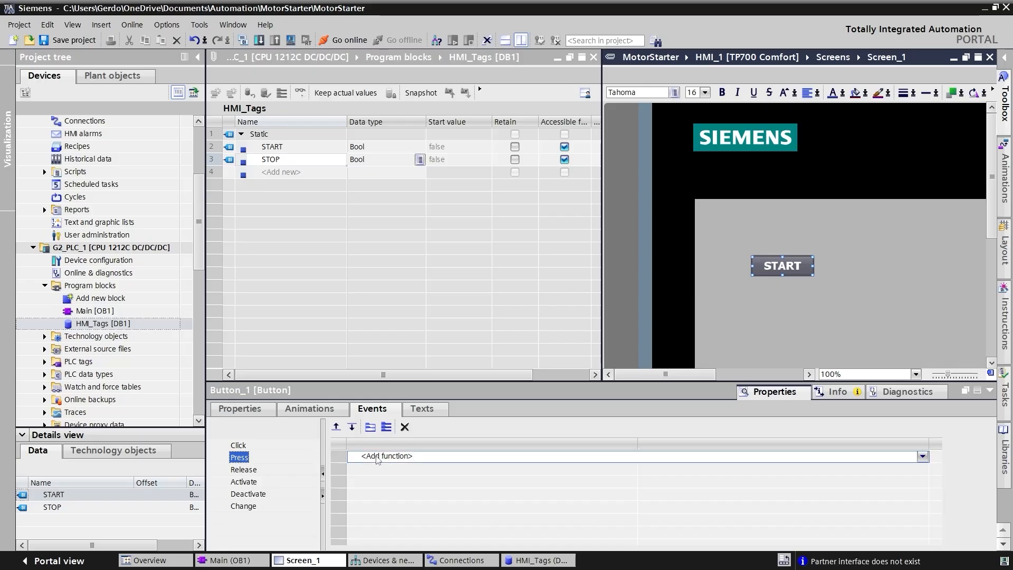
pyautogui.click(922, 457)
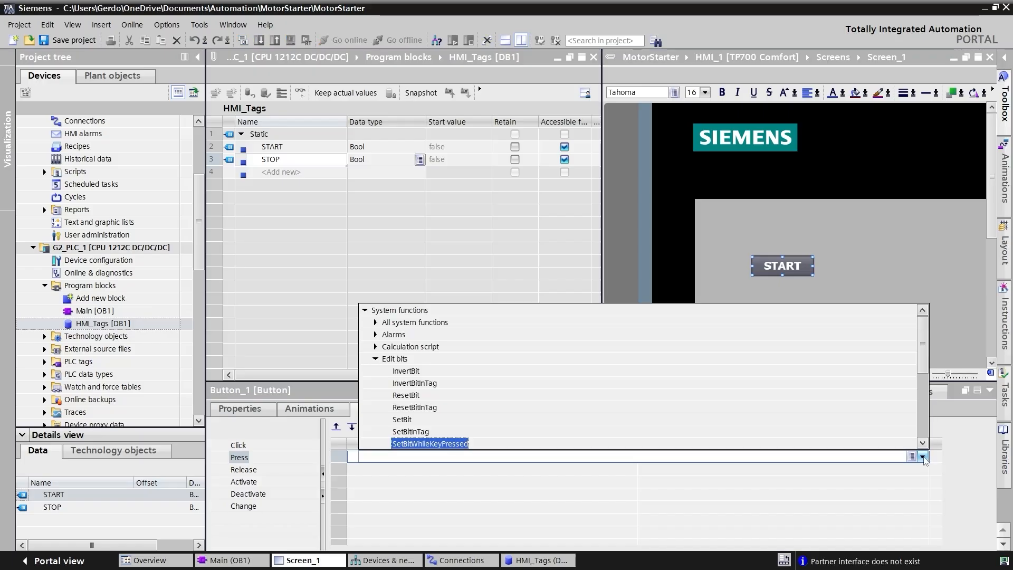
pyautogui.click(430, 448)
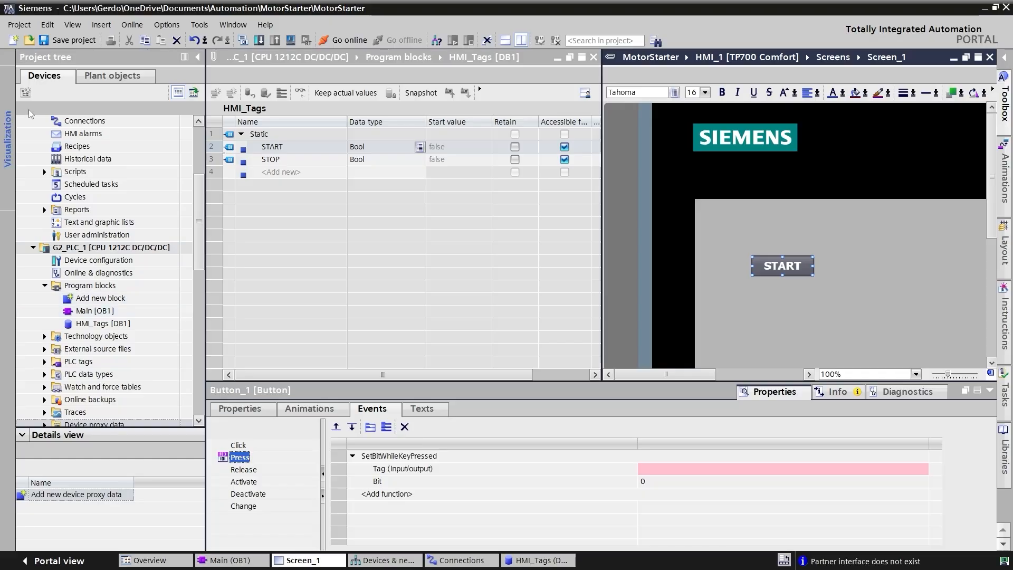
# - Assign the START tag from the HMI_Tags data block to the START button's SetBitWhileKeyPressed function
pyautogui.click(91, 327)
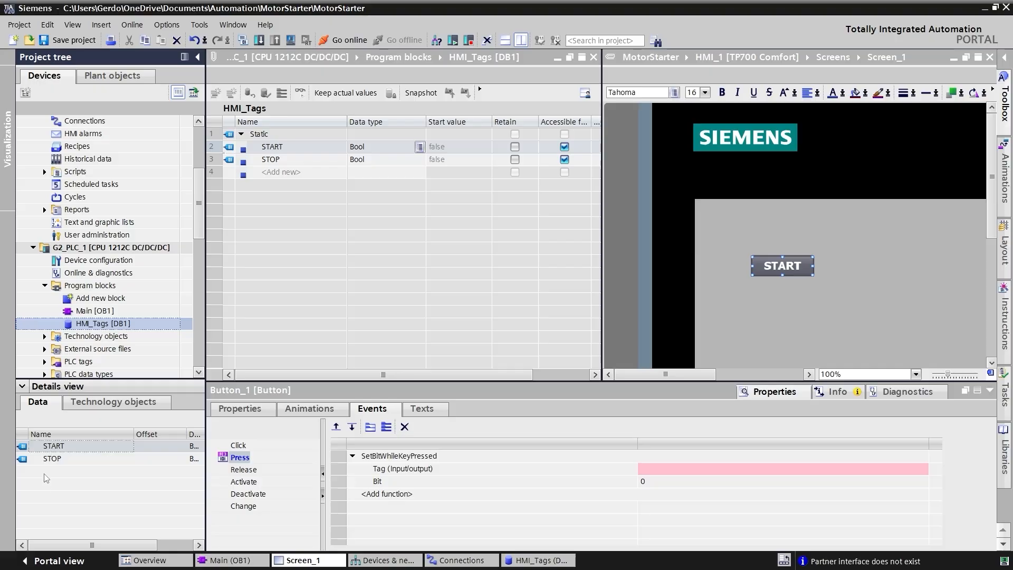
pyautogui.click(23, 448)
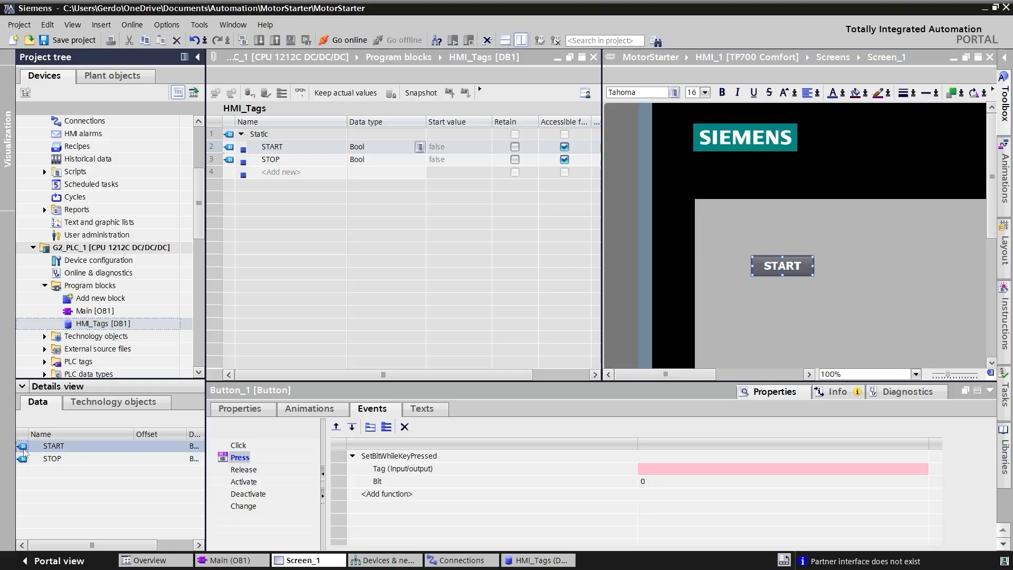
pyautogui.moveTo(23, 448); pyautogui.dragTo(670, 469)
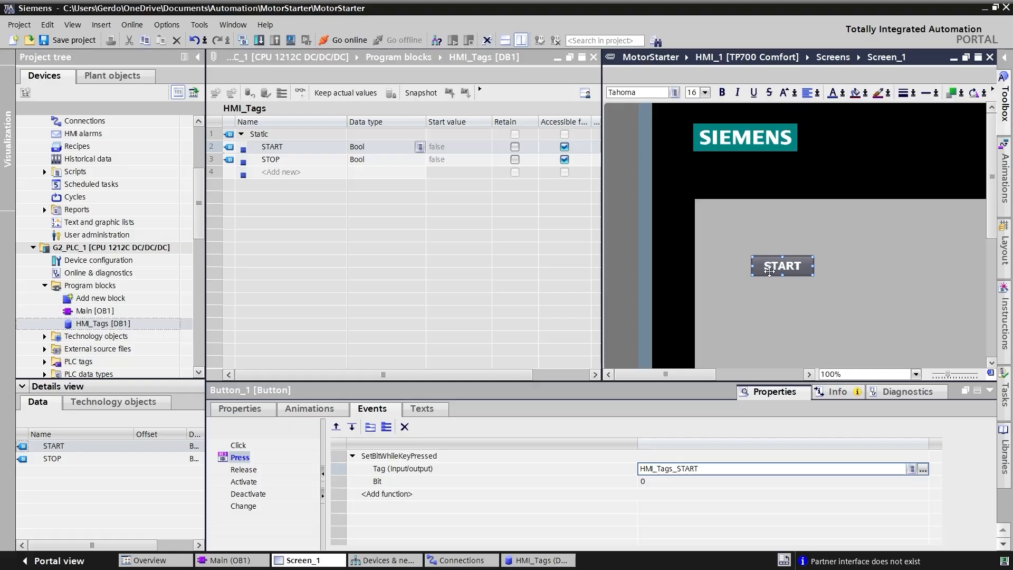
# - Duplicate the START button beside the original on Screen_1 and label the copy STOP
pyautogui.moveTo(771, 264); pyautogui.dragTo(868, 267)
pyautogui.doubleClick(875, 266)
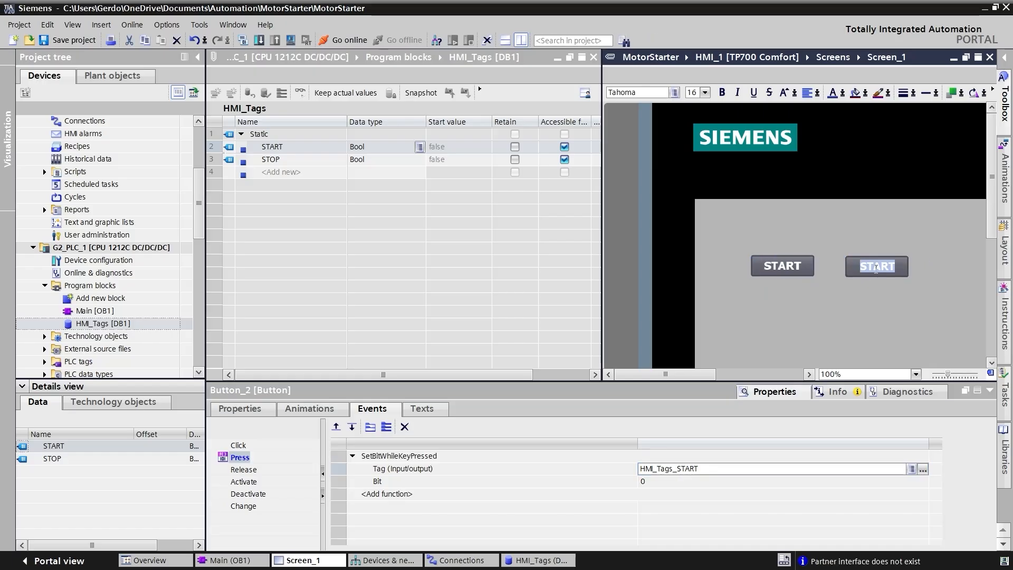
pyautogui.write('STOP')
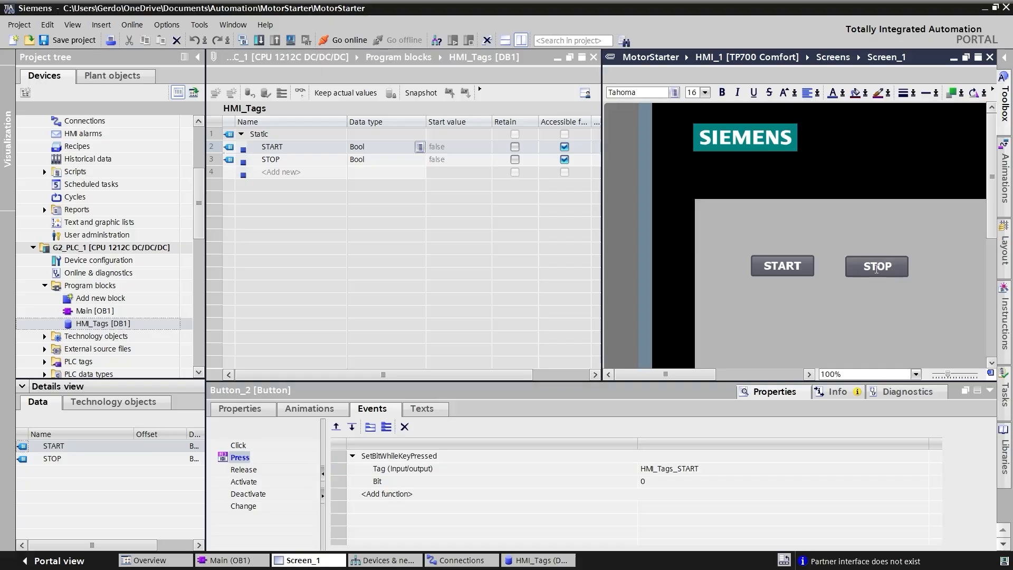
pyautogui.click(903, 331)
# - Assign the STOP tag from HMI_Tags to the STOP button's SetBitWhileKeyPressed function on its Press event
pyautogui.click(865, 268)
pyautogui.click(34, 460)
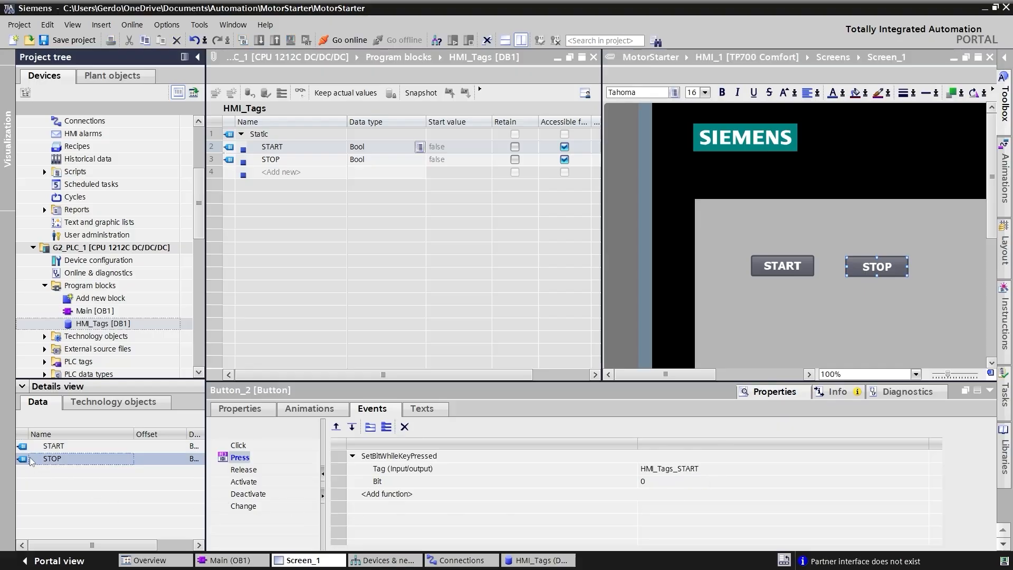
pyautogui.moveTo(32, 465); pyautogui.dragTo(671, 473)
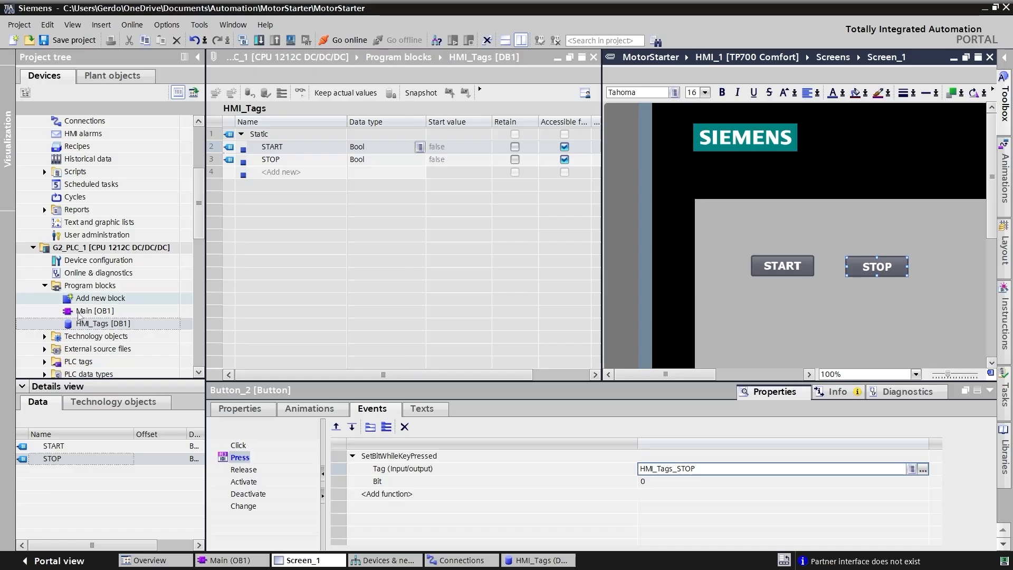
# - Select the G2_PLC_1 station in the project tree and save the MotorStarter project
pyautogui.click(125, 249)
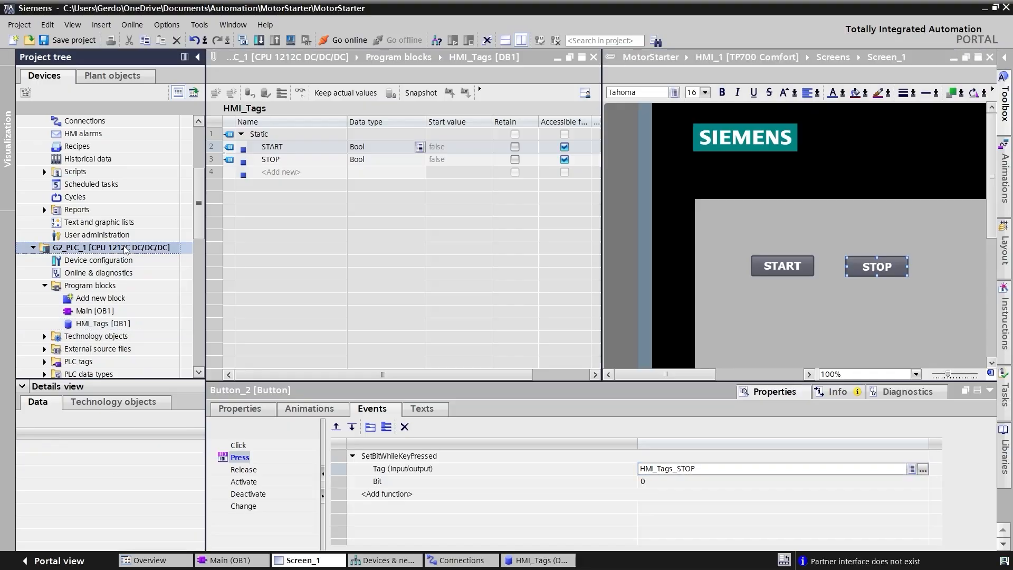
pyautogui.press('F2')
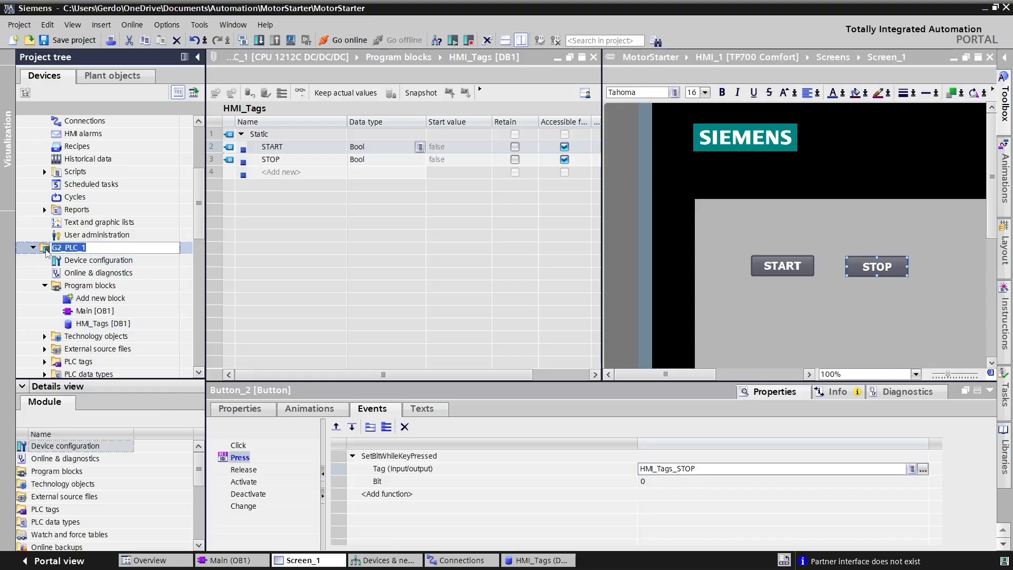
pyautogui.press('Return')
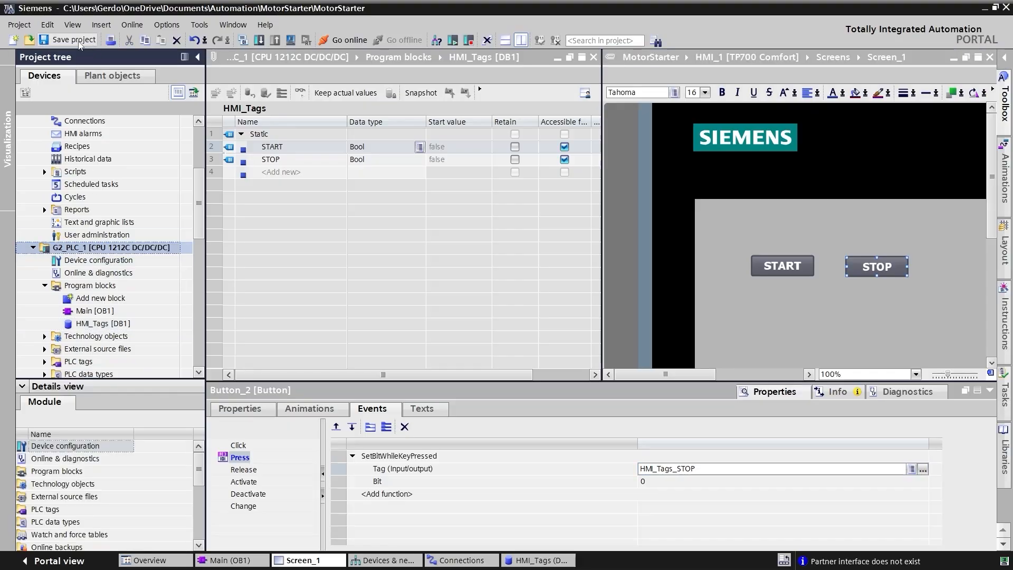
pyautogui.hotkey('ctrl', 's')
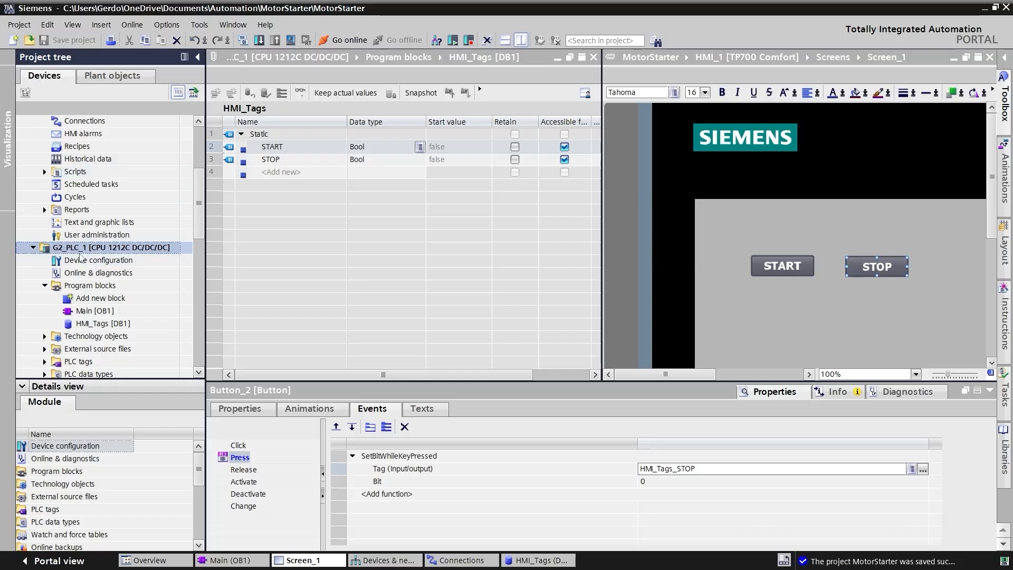
# - Download G2_PLC_1 to the simulated PLC at 192.168.0.1 and finish with the Start module action
pyautogui.click(258, 40)
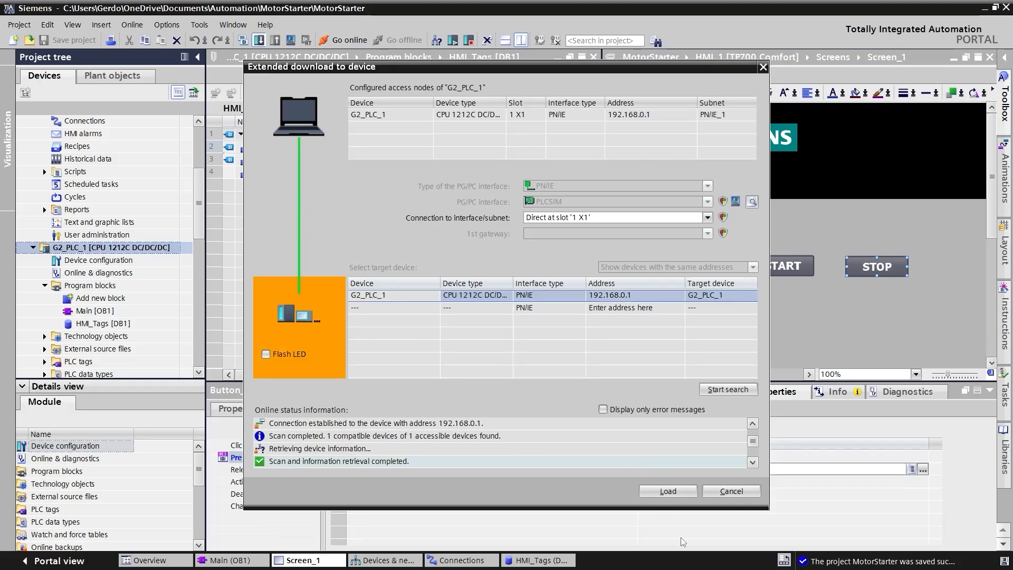
pyautogui.click(672, 489)
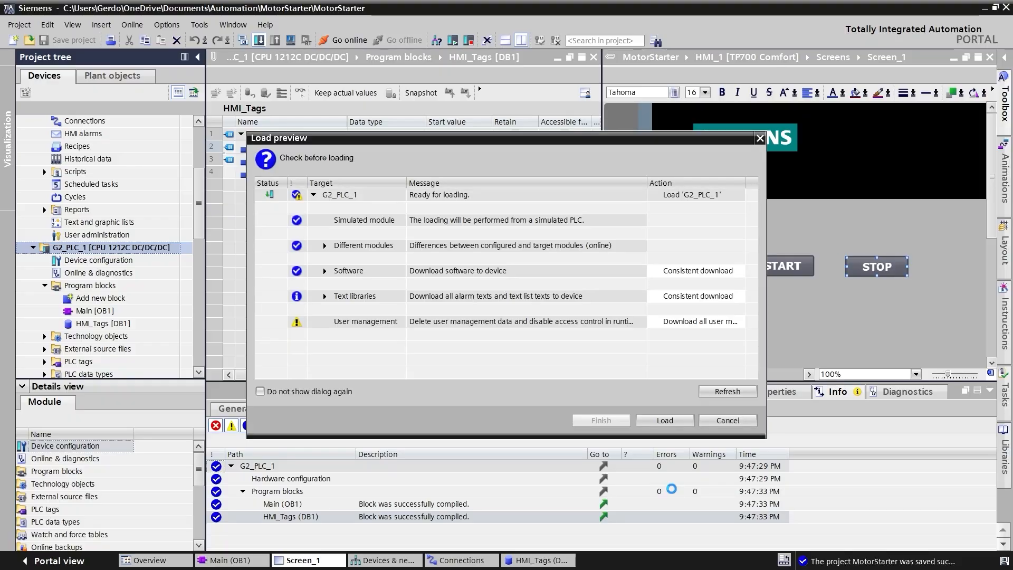
pyautogui.click(664, 421)
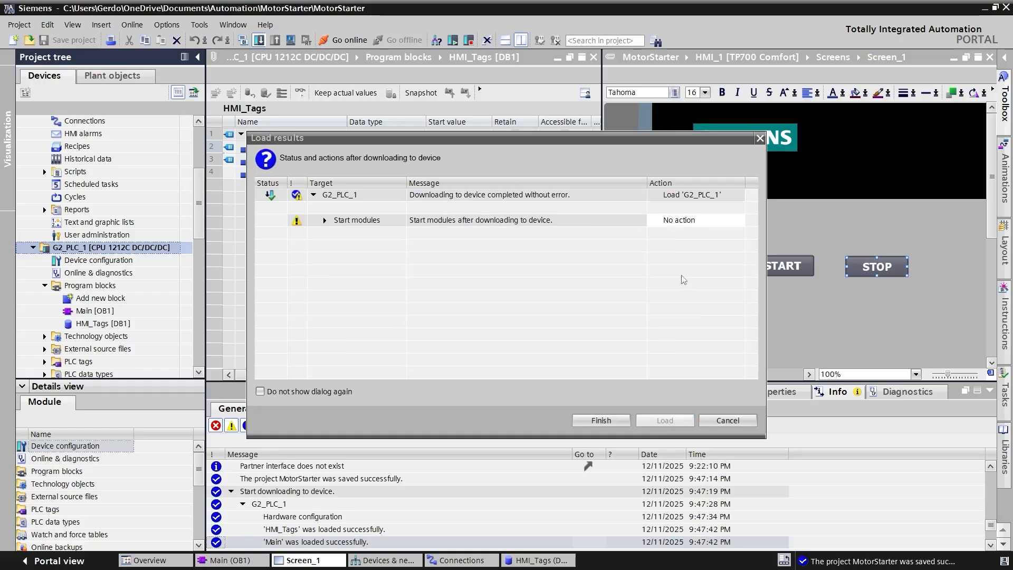
pyautogui.click(713, 220)
pyautogui.click(713, 220)
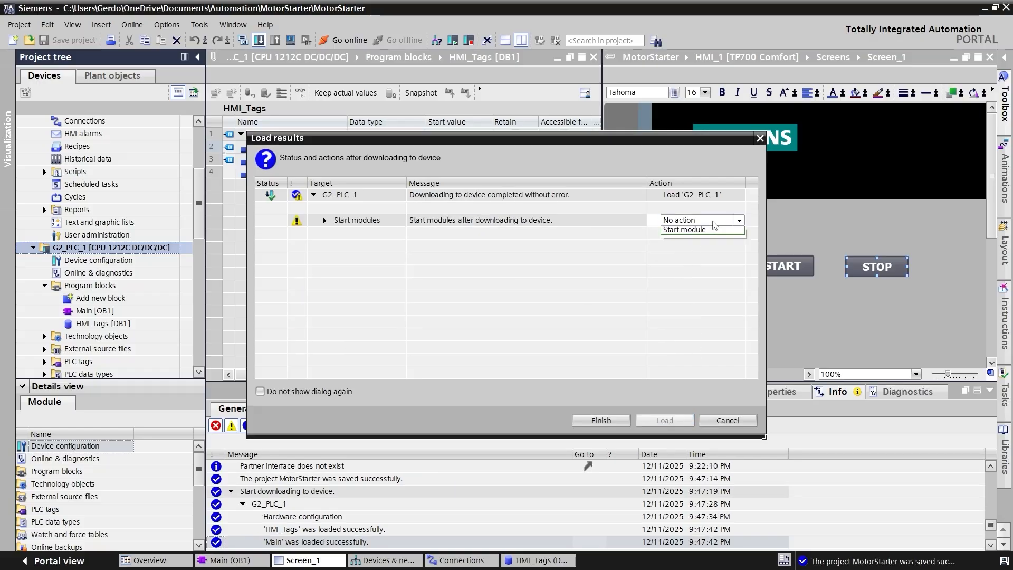
pyautogui.click(684, 240)
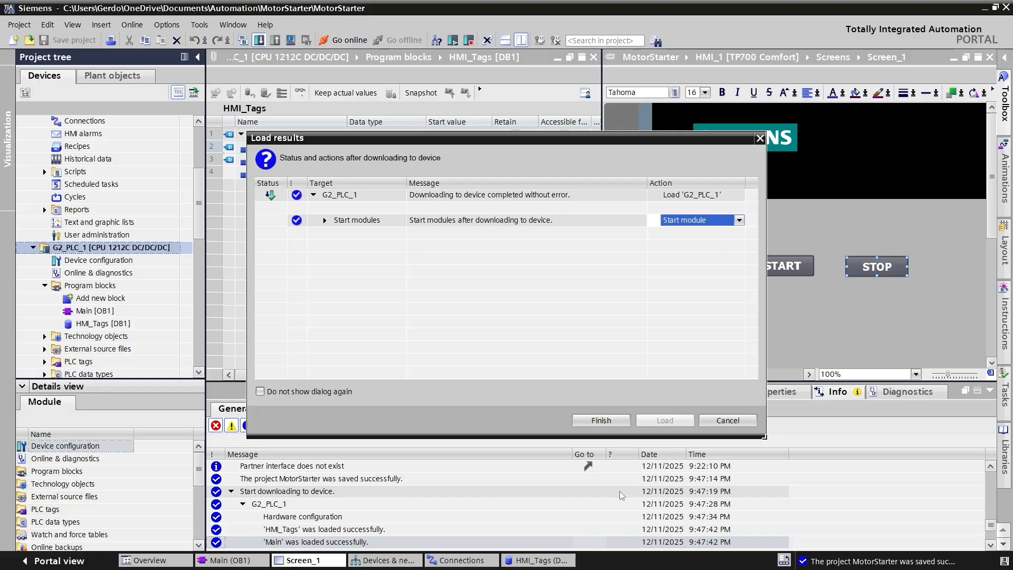
pyautogui.click(588, 423)
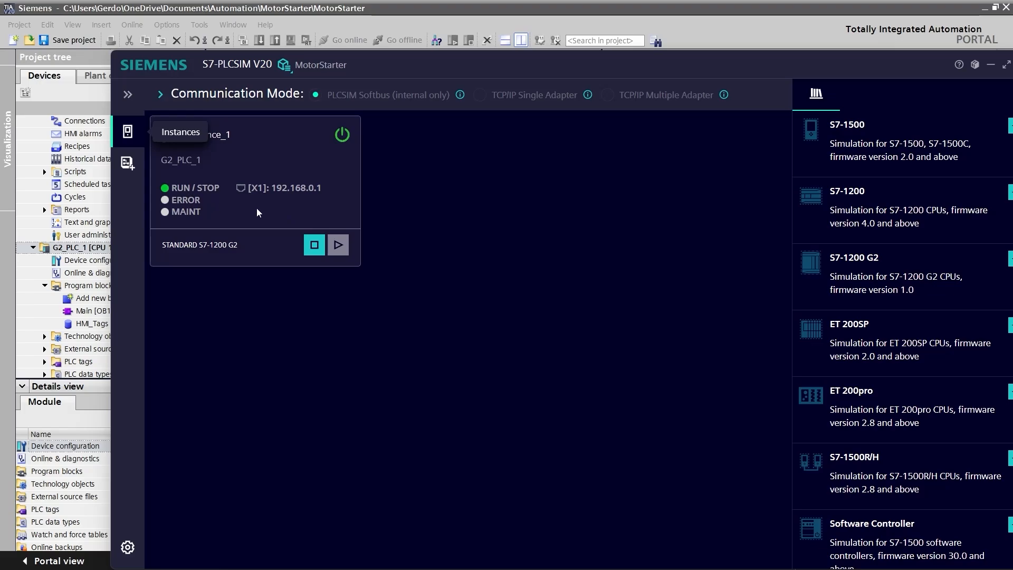
# - Switch the S7-PLCSIM window to its compact view and move it clear of the project tree
pyautogui.click(976, 64)
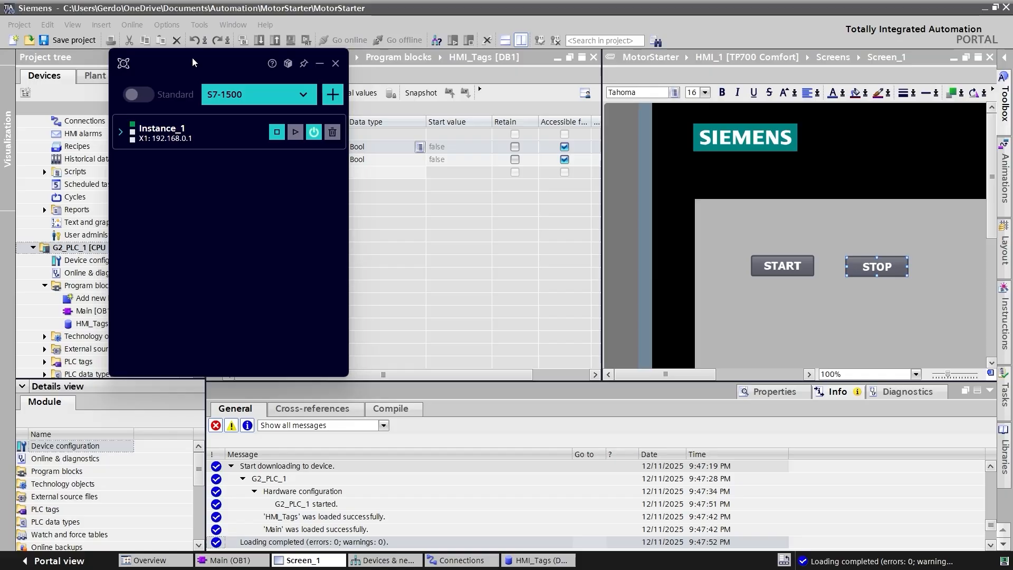
pyautogui.moveTo(192, 62); pyautogui.dragTo(857, 226)
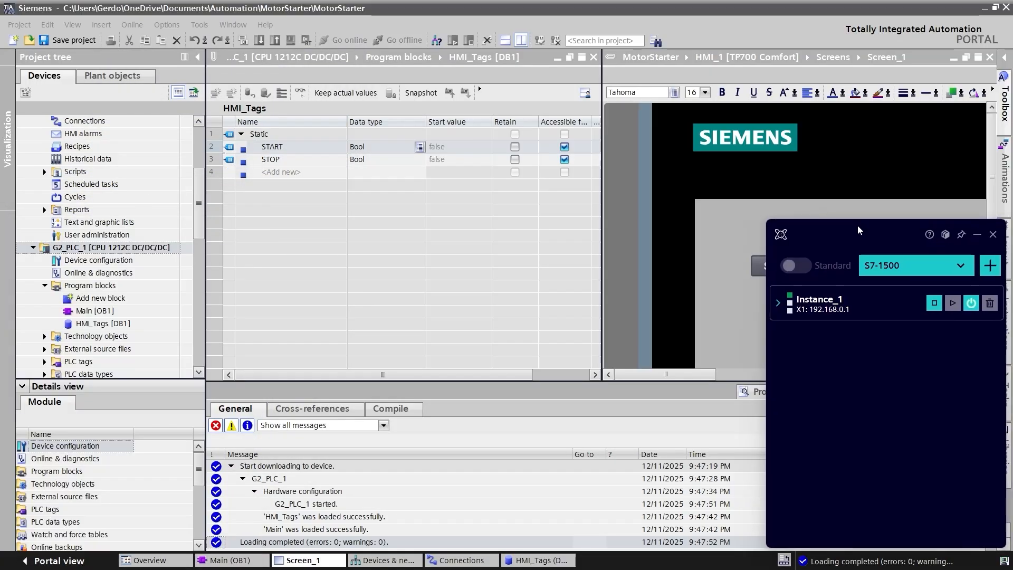
# - Return to TIA Portal and start the runtime simulation of HMI_1 [TP700 Comfort]
pyautogui.click(199, 137)
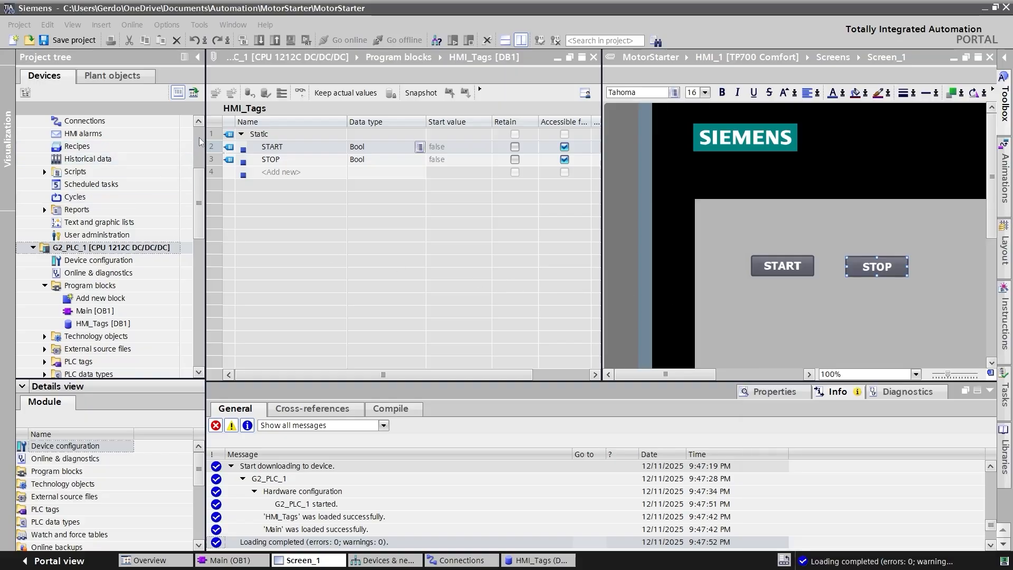
pyautogui.click(71, 161)
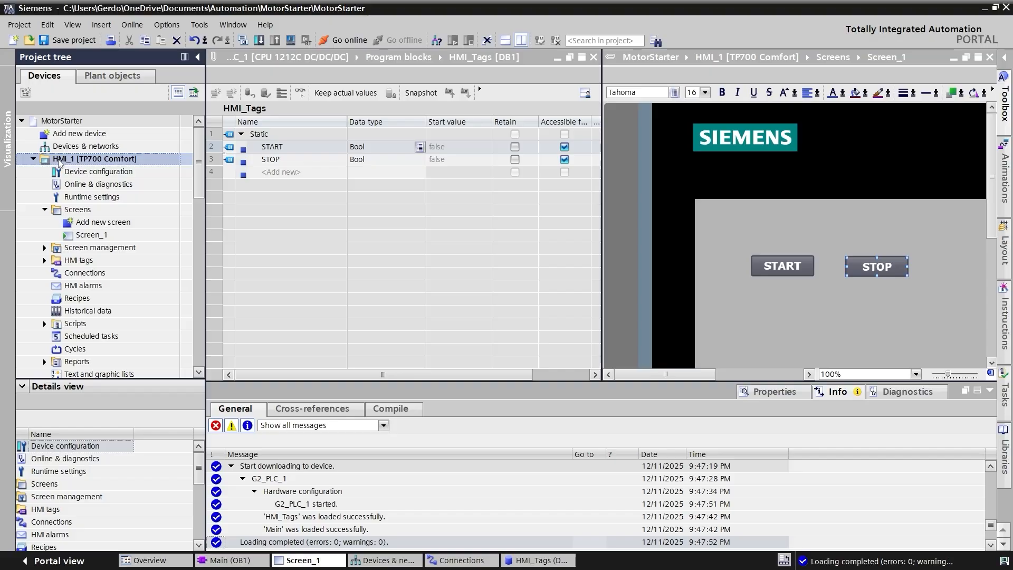
pyautogui.click(290, 42)
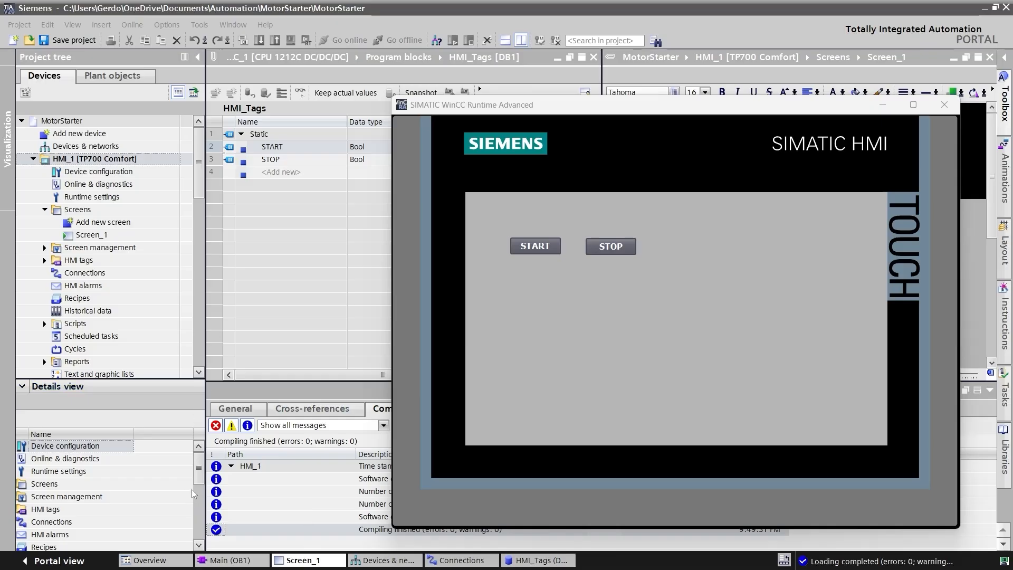
# - Bring up the Main [OB1] block and turn off the split editor so it fills the work area
pyautogui.click(240, 562)
pyautogui.click(240, 562)
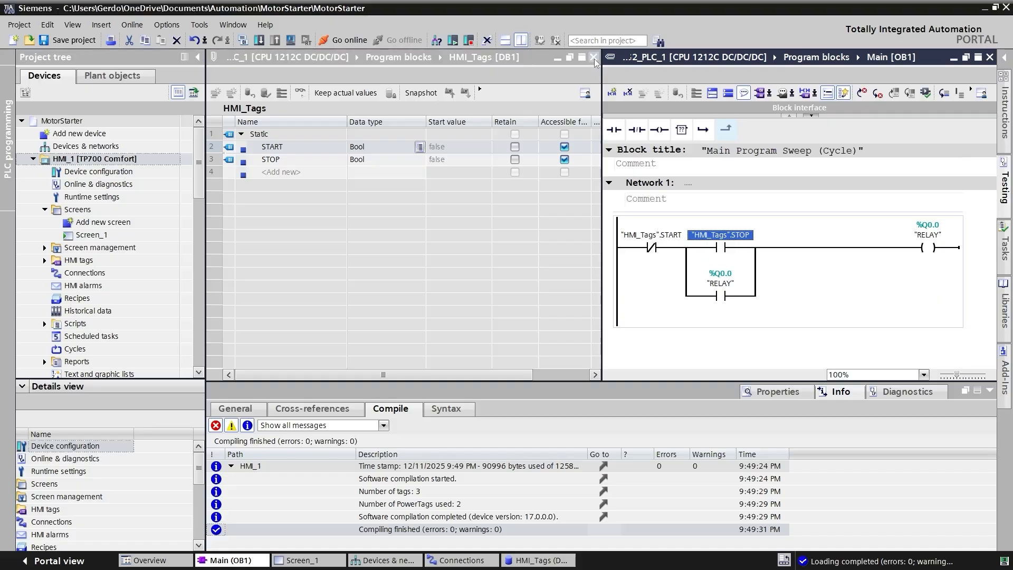
pyautogui.click(521, 41)
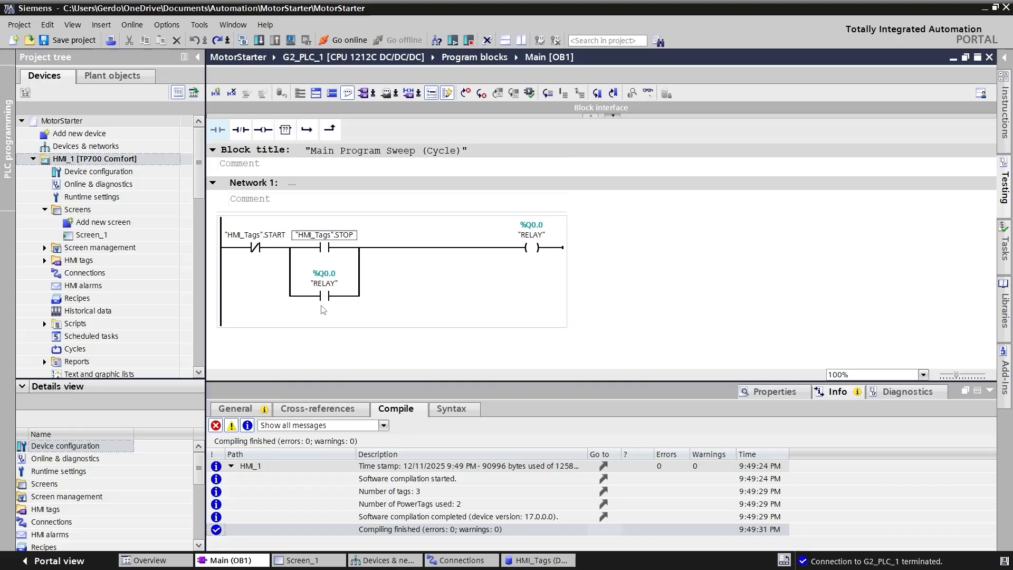
# - Swap the Network 1 tags so the normally closed contact uses HMI_Tags.STOP and the normally open contact above the RELAY branch uses HMI_Tags.START
pyautogui.click(330, 235)
pyautogui.hotkey('ctrl', 'c')
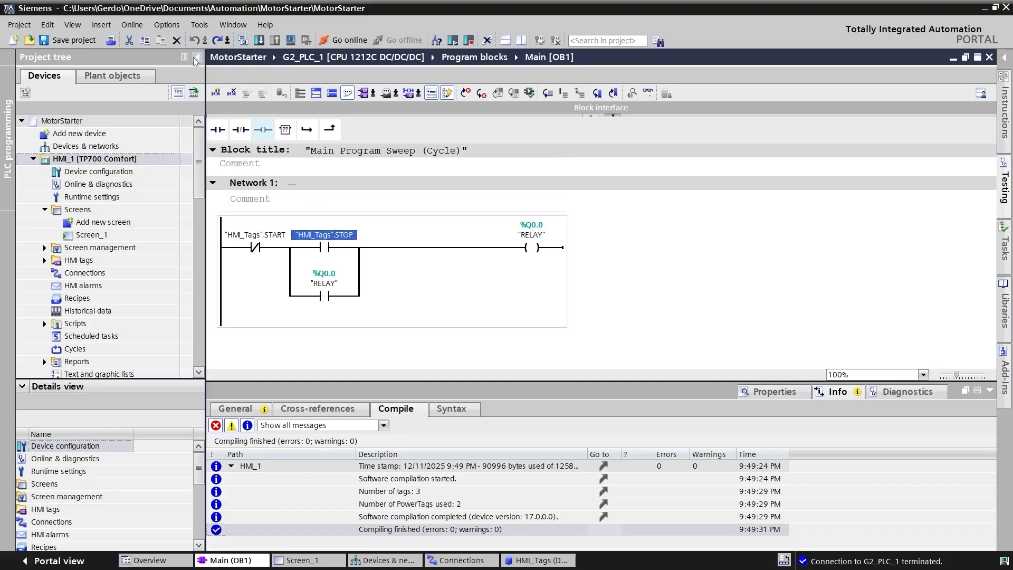
pyautogui.click(129, 42)
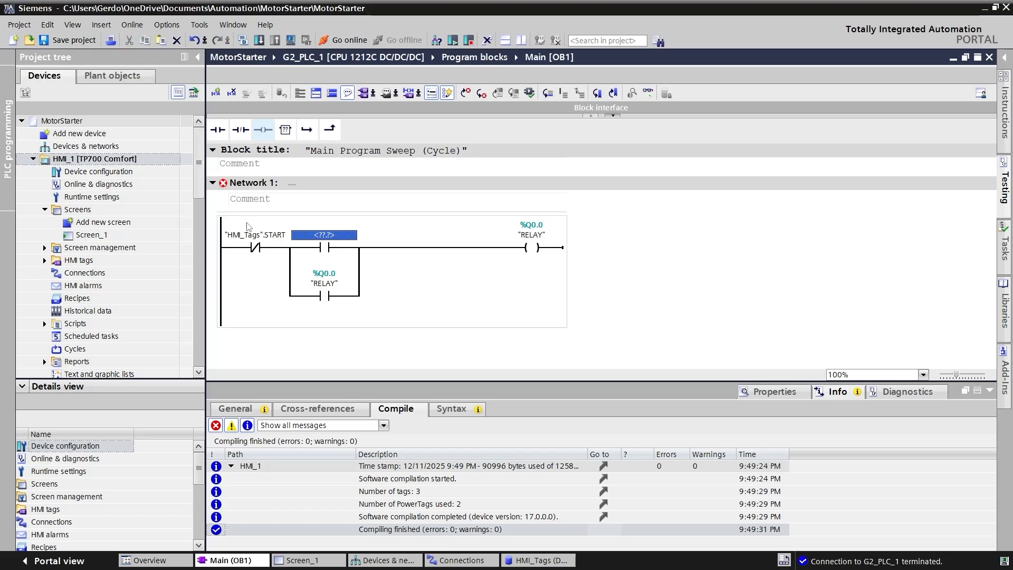
pyautogui.click(249, 238)
pyautogui.moveTo(248, 237); pyautogui.dragTo(331, 240)
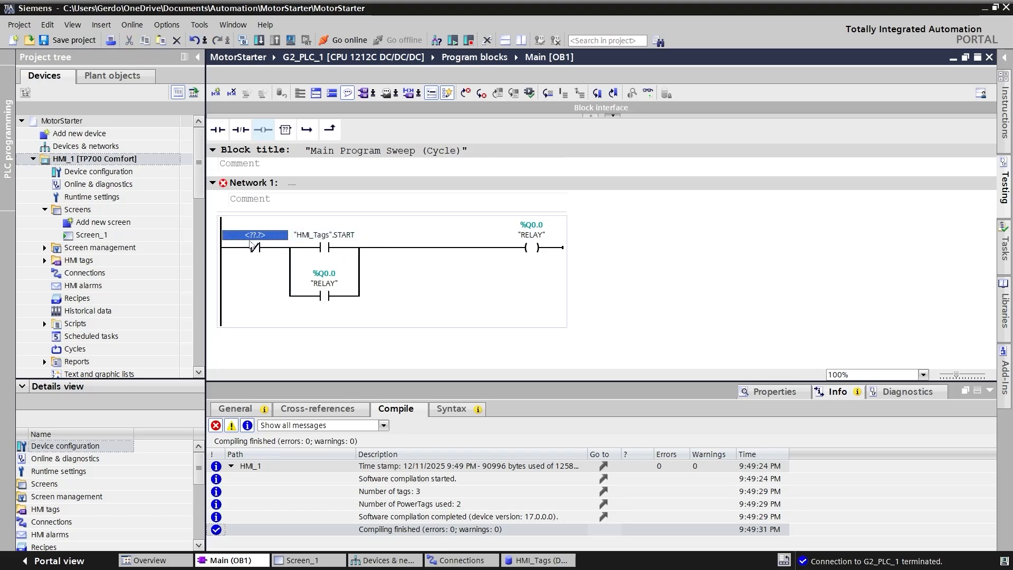
pyautogui.click(159, 42)
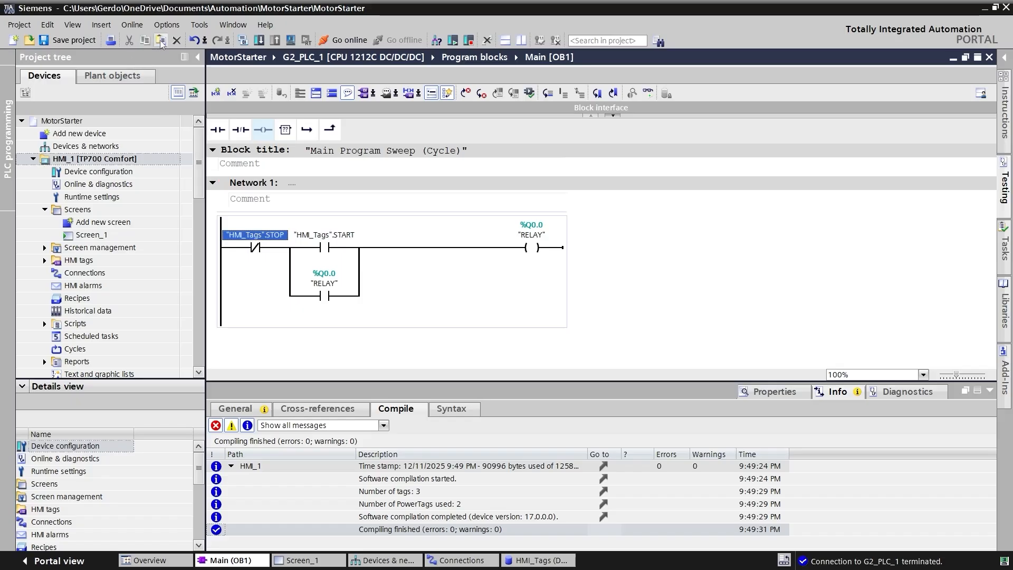
pyautogui.click(255, 288)
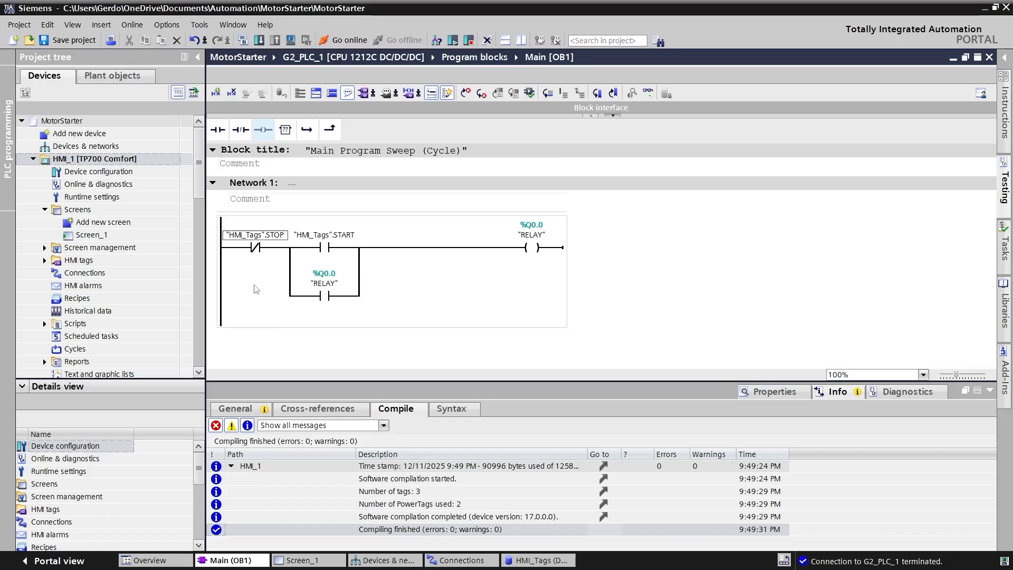
# - Download the edited Main block to the simulated G2_PLC_1 and turn on monitoring for it
pyautogui.click(259, 41)
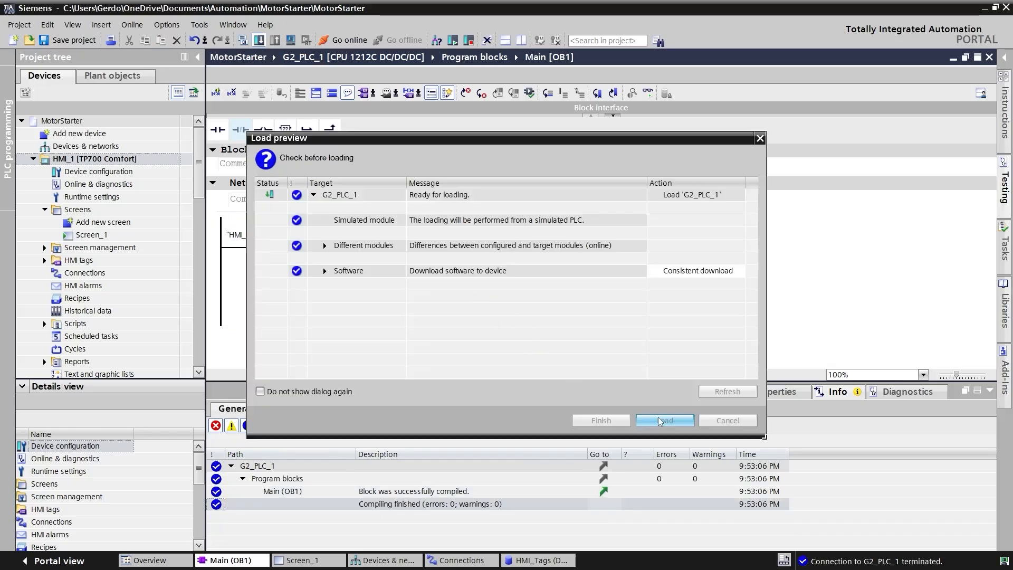
pyautogui.click(660, 421)
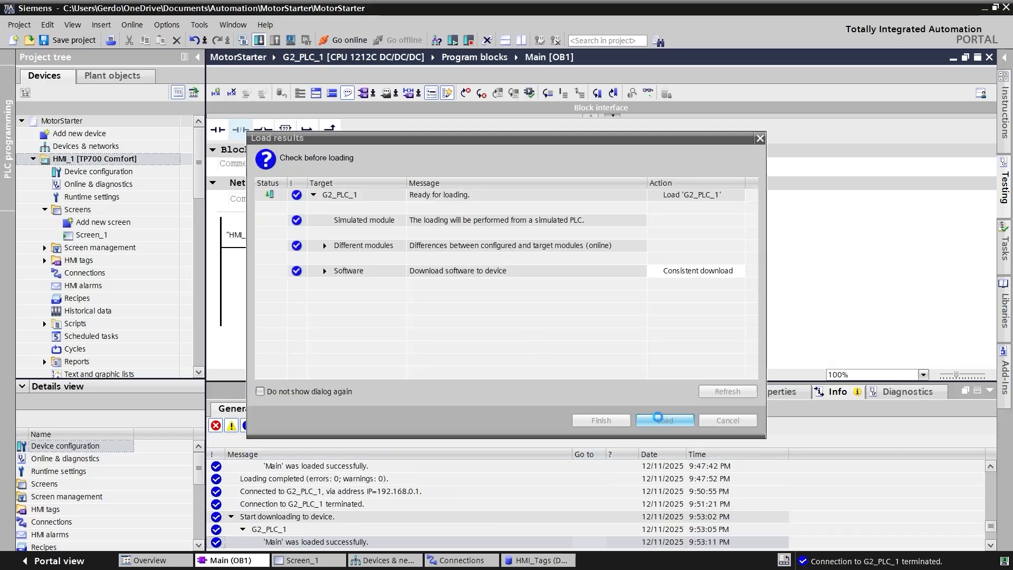
pyautogui.click(648, 93)
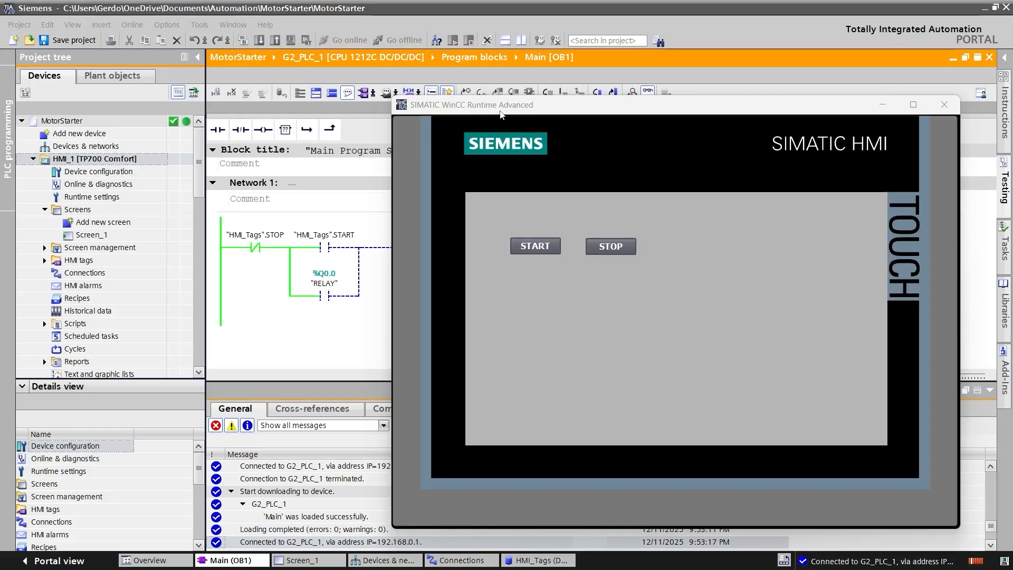
# - Move the WinCC Runtime window clear of Network 1 and test the RELAY rung with the START and STOP buttons
pyautogui.moveTo(516, 111); pyautogui.dragTo(687, 110)
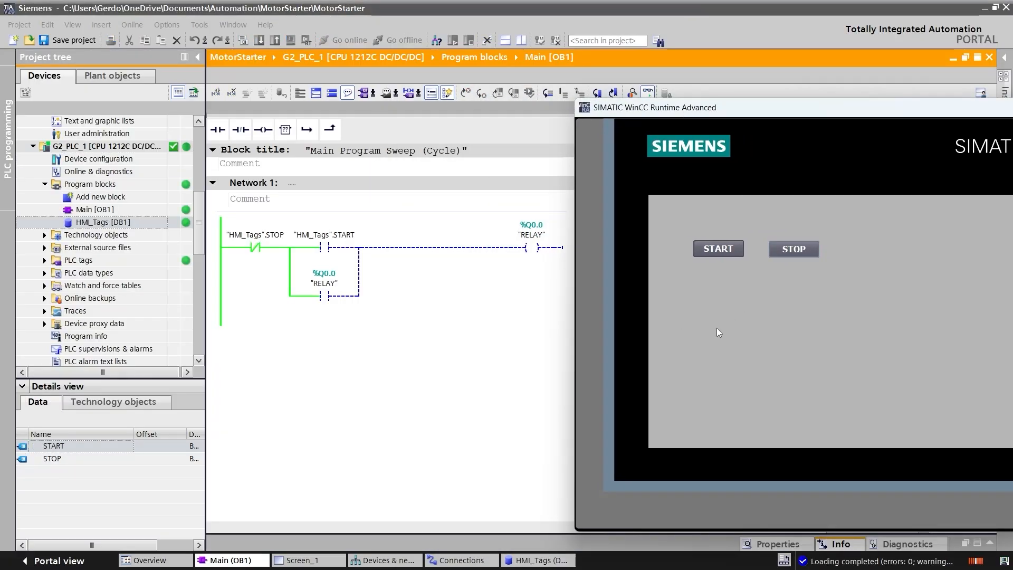
pyautogui.click(717, 248)
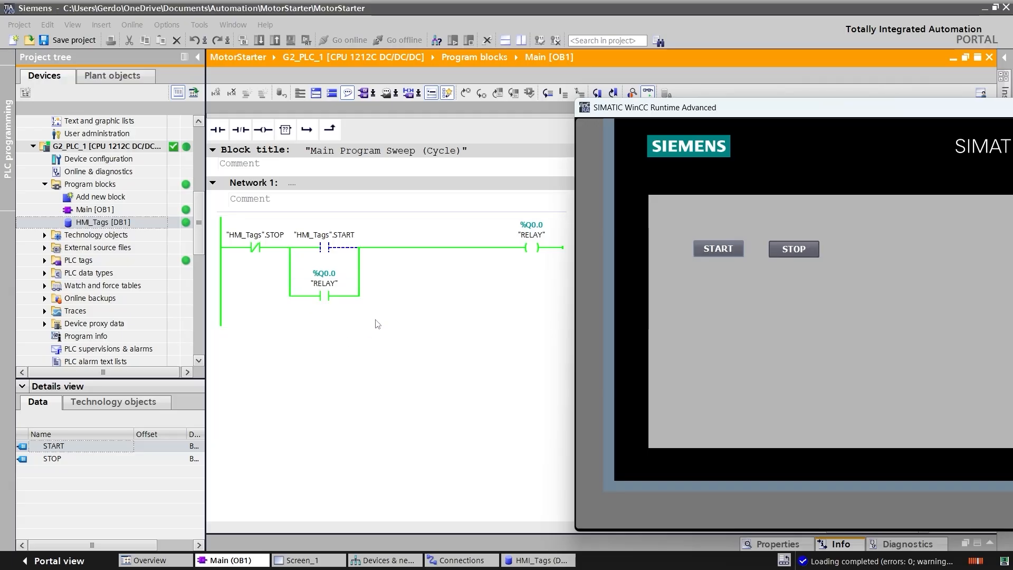
pyautogui.click(787, 255)
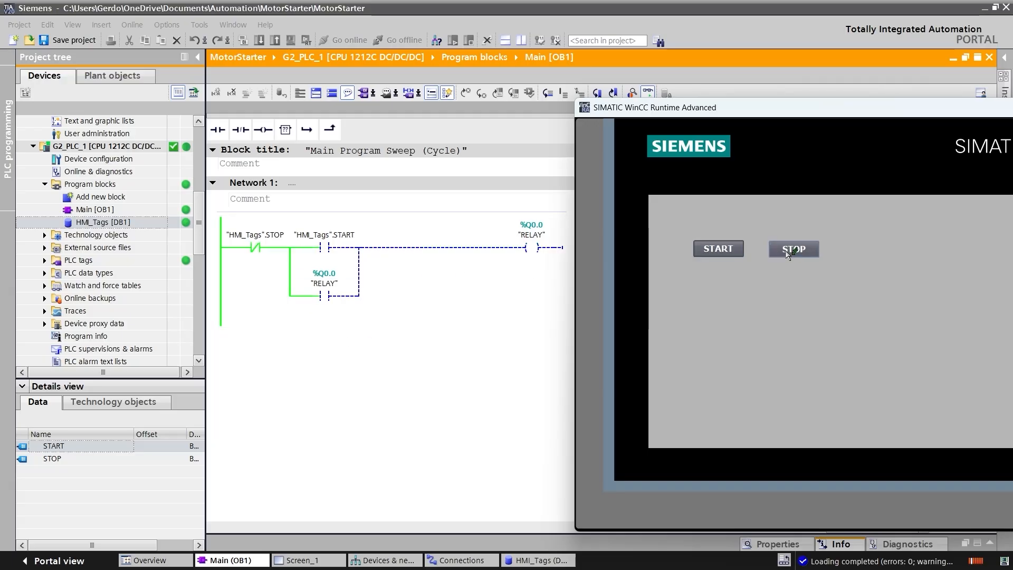
pyautogui.click(792, 251)
pyautogui.click(718, 252)
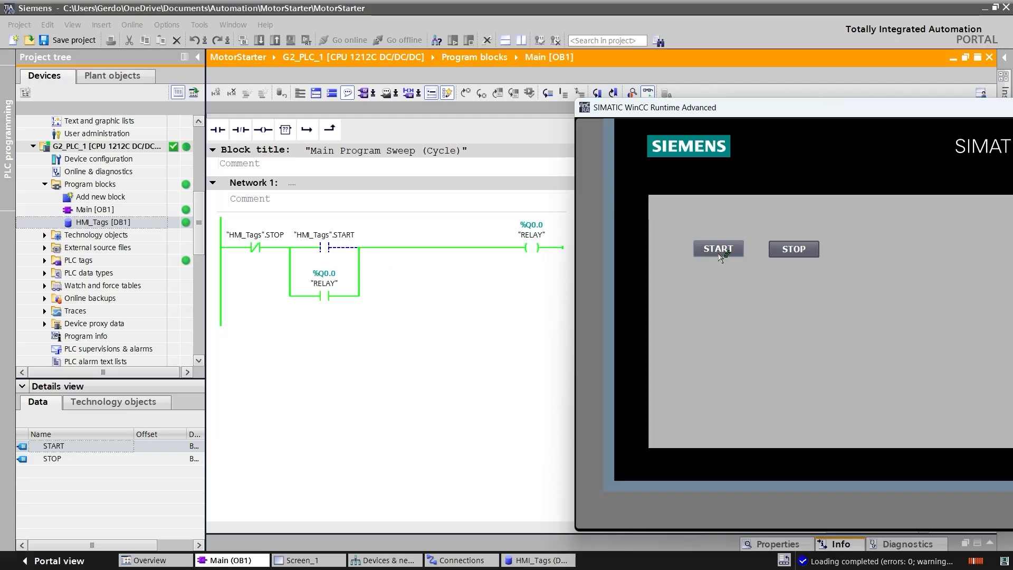